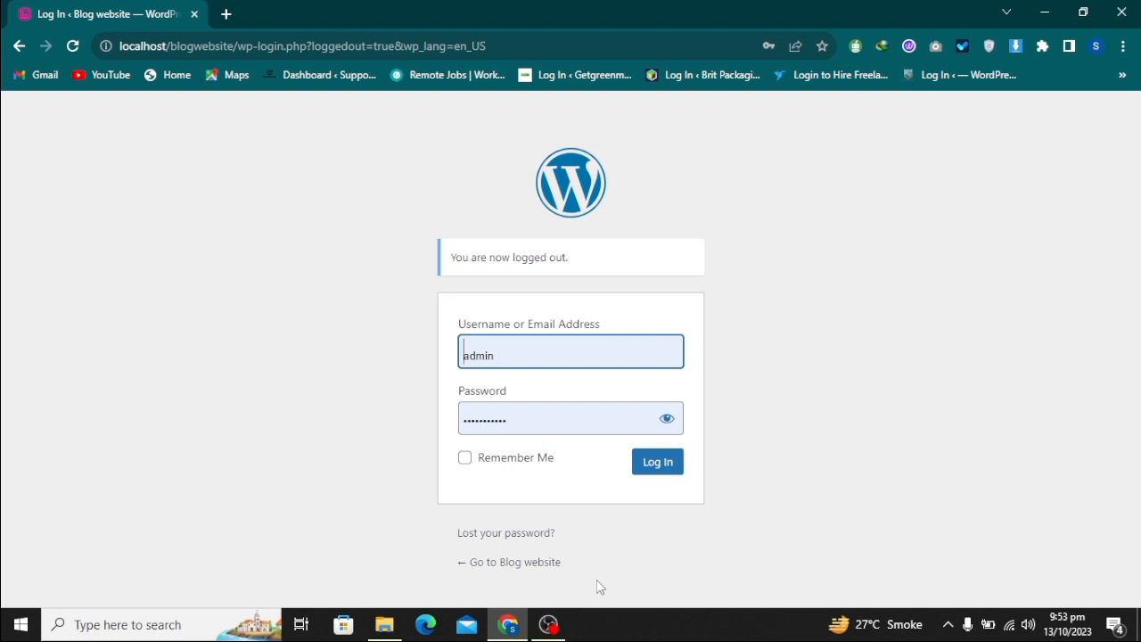
Step: Log in to the Blog website admin with the prefilled credentials and open the post categories page
left_click(672, 462)
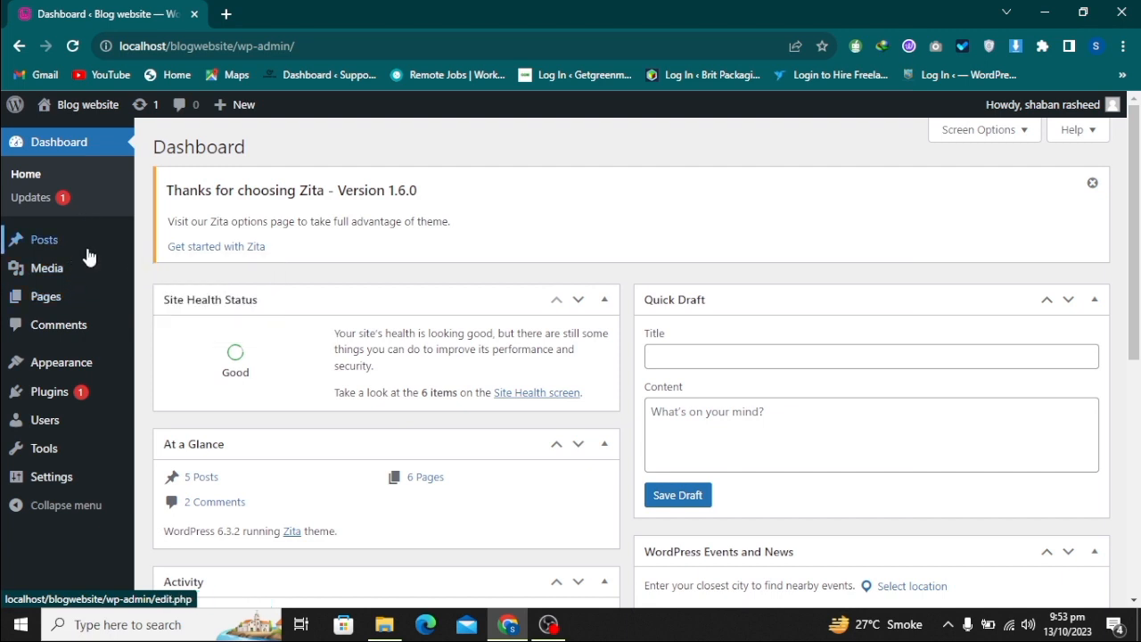
mouse_move(54, 242)
left_click(187, 292)
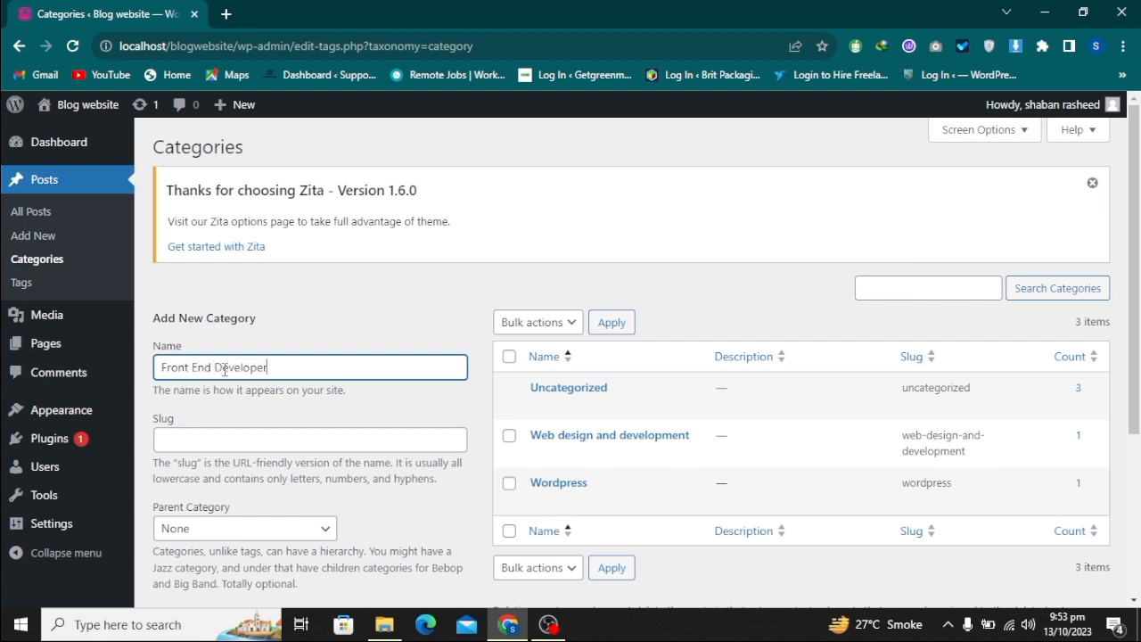
Step: Add a category named Front End Developer with Web design and development as its parent category
left_click(242, 529)
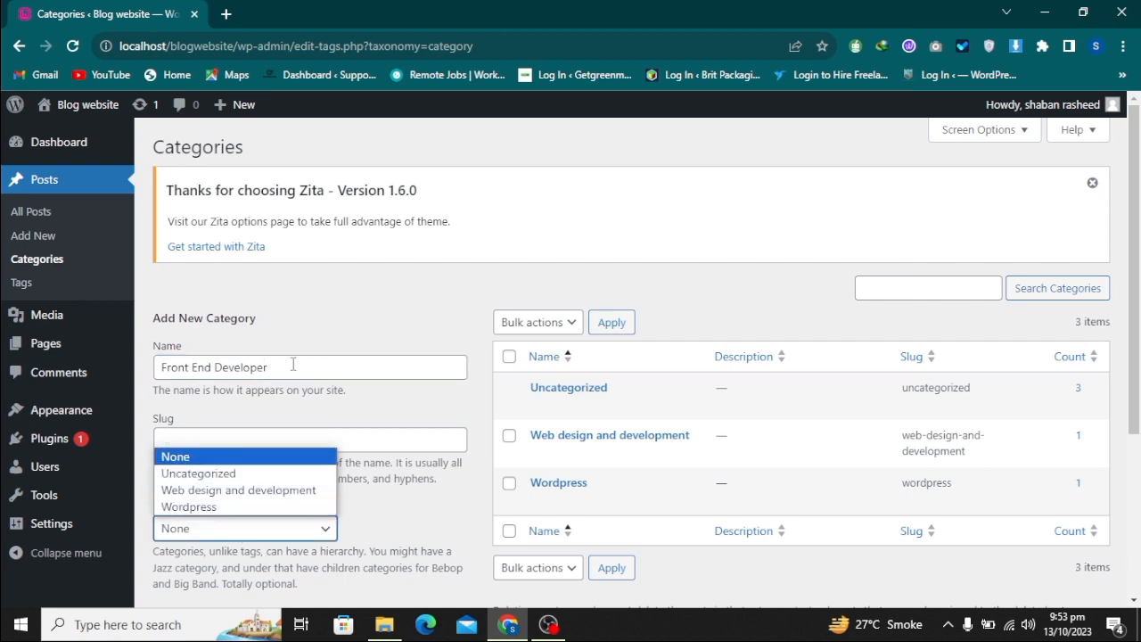
left_click(266, 493)
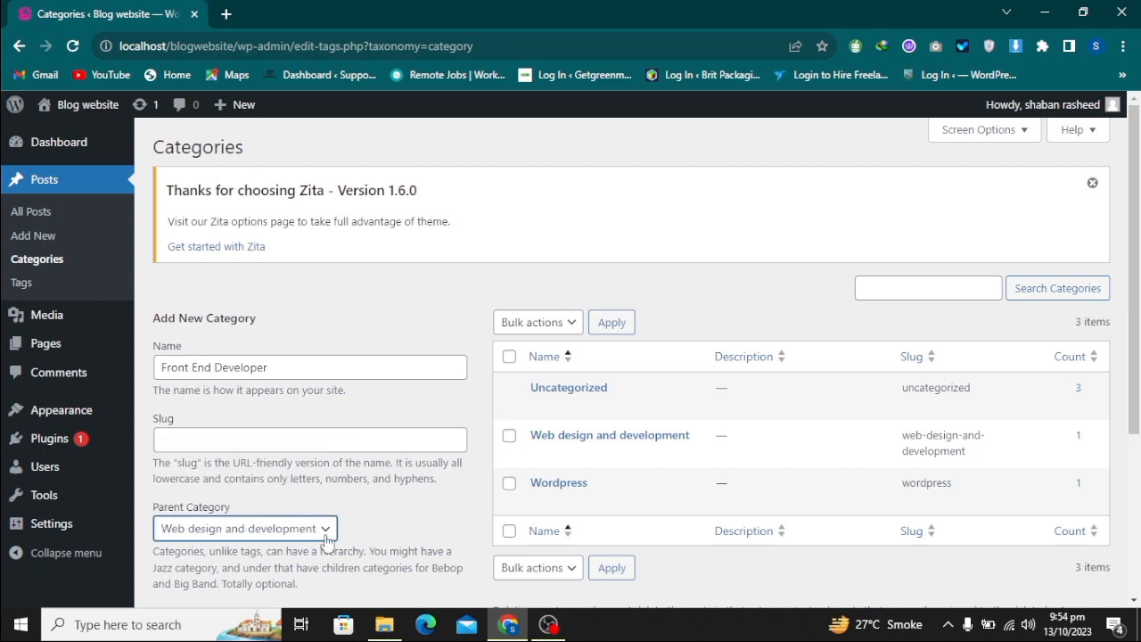
scroll(327, 509, "down", 3)
left_click(207, 520)
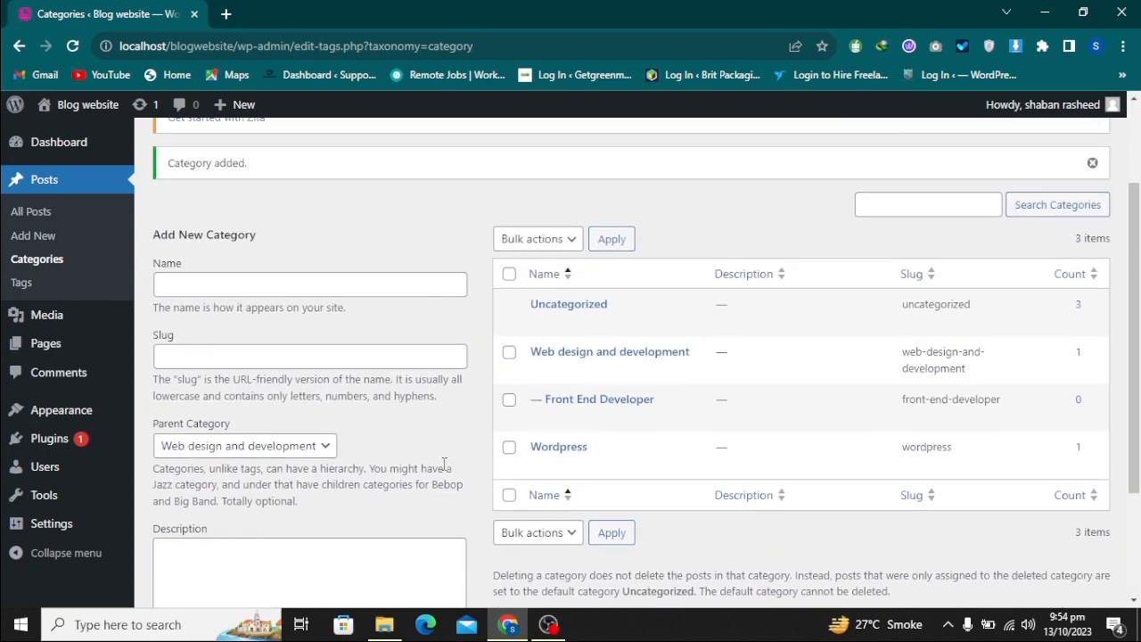
mouse_move(588, 406)
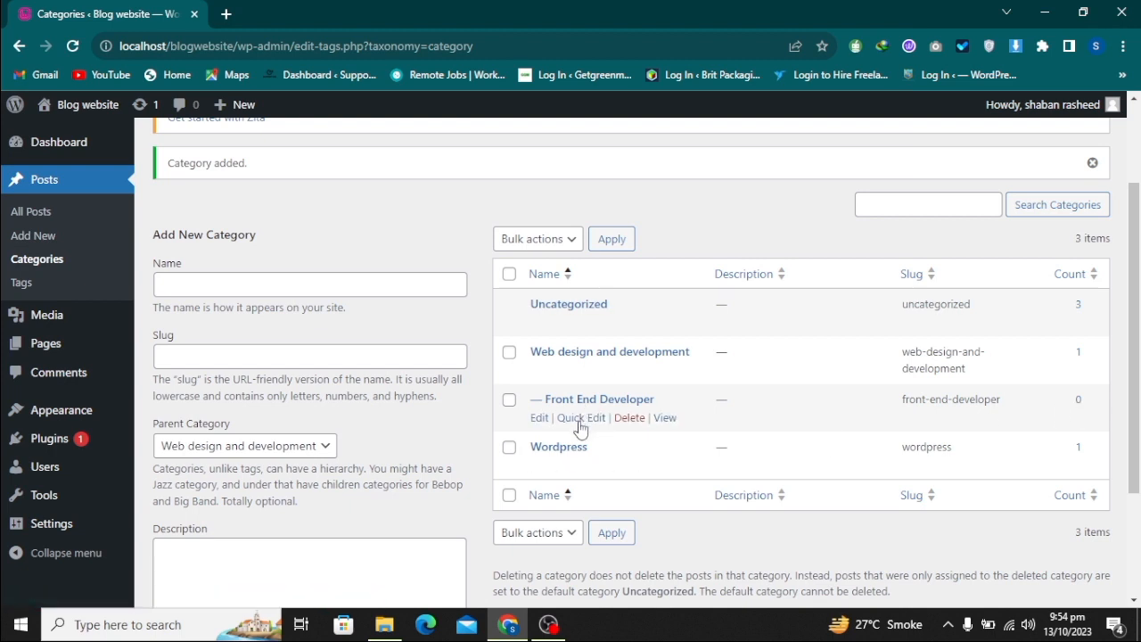
Step: Create a new post titled "Html5 css3 javascript jQuery"
left_click(49, 241)
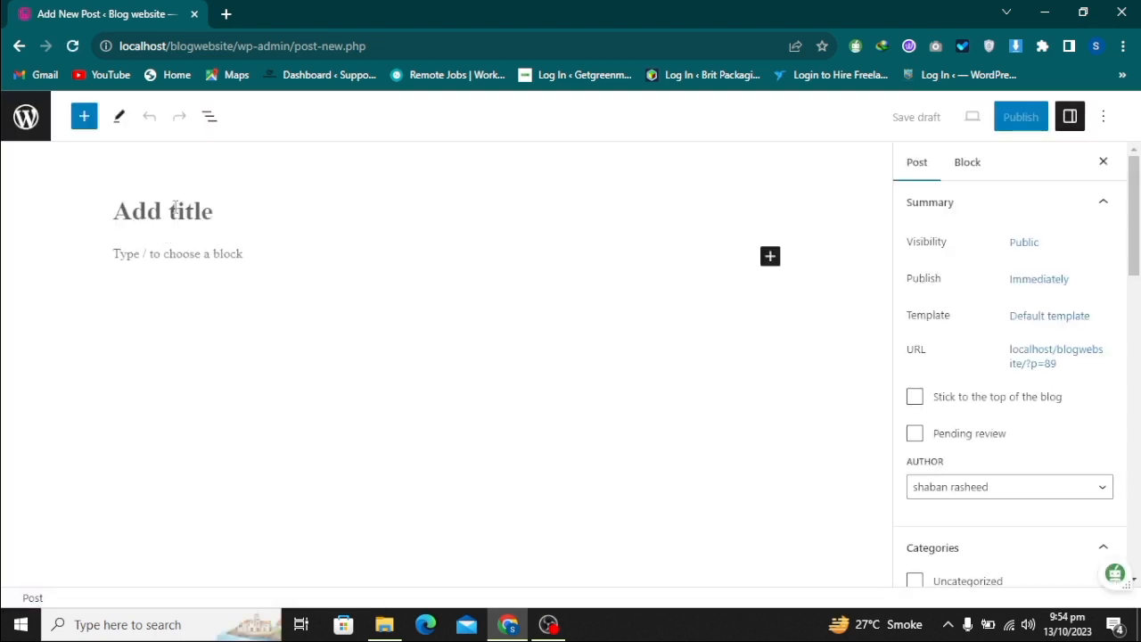
type("Htm")
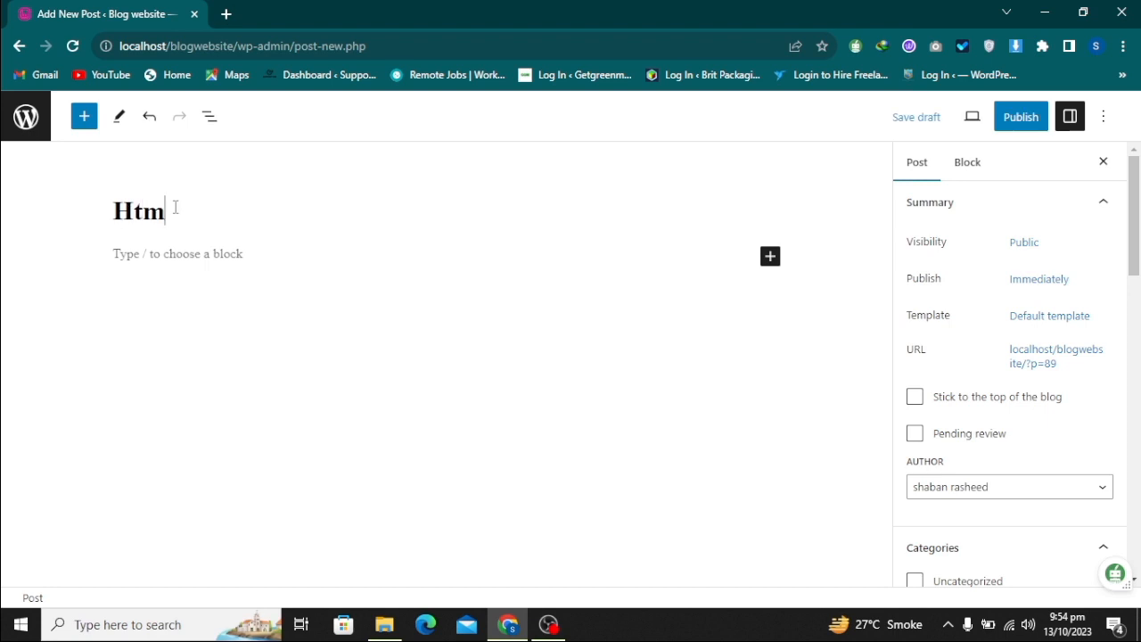
type("l5 x")
type("css3")
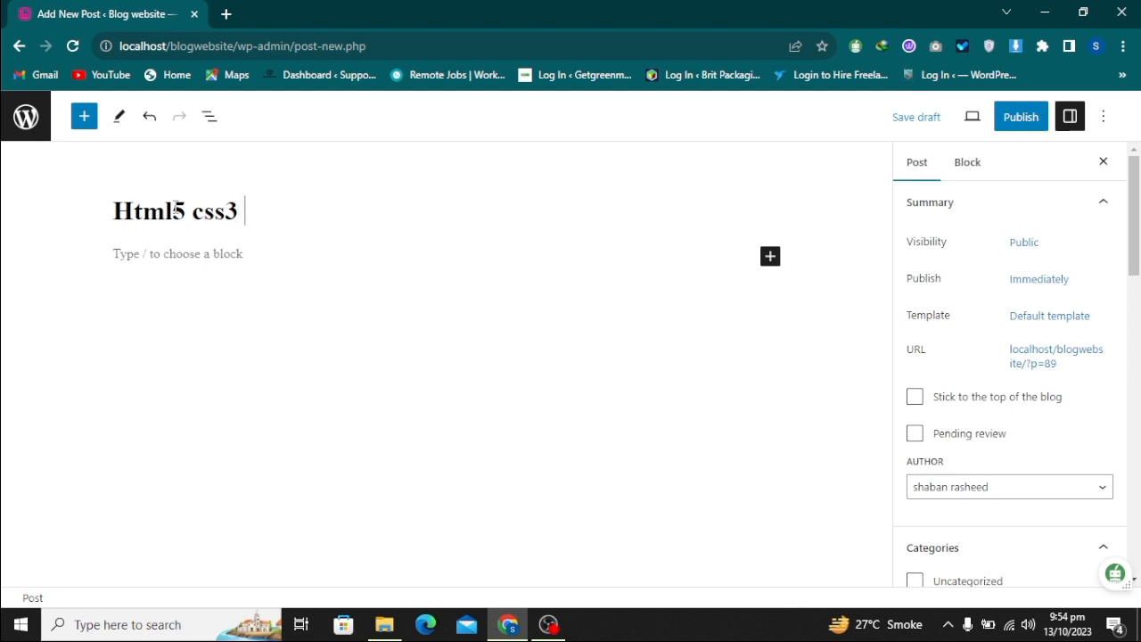
type(" javas")
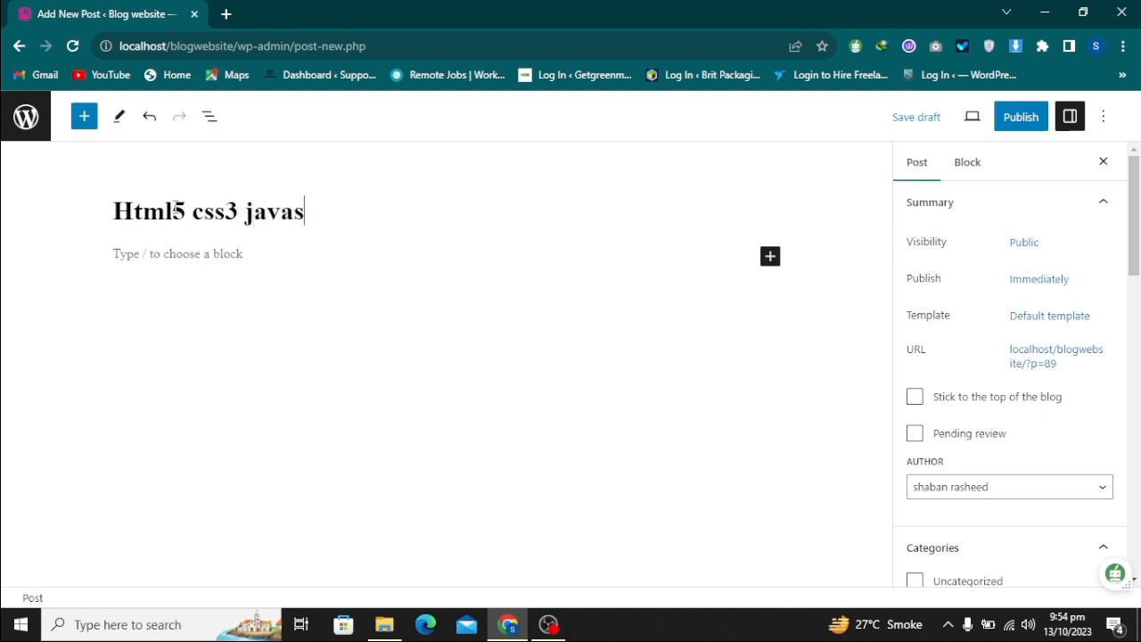
type("cript")
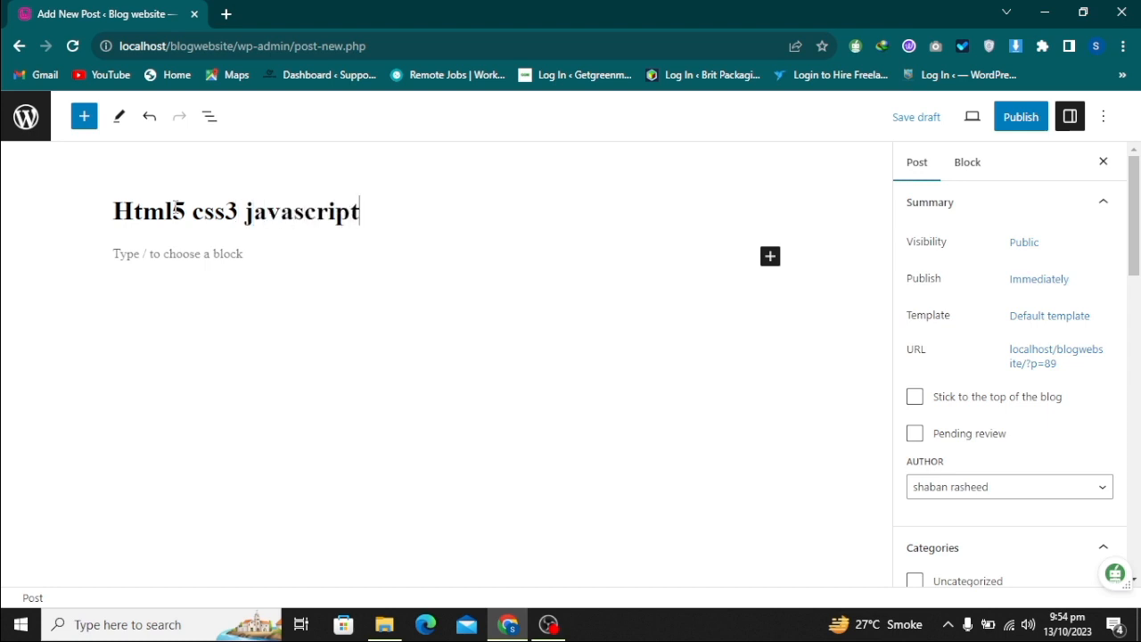
type(" jQuery")
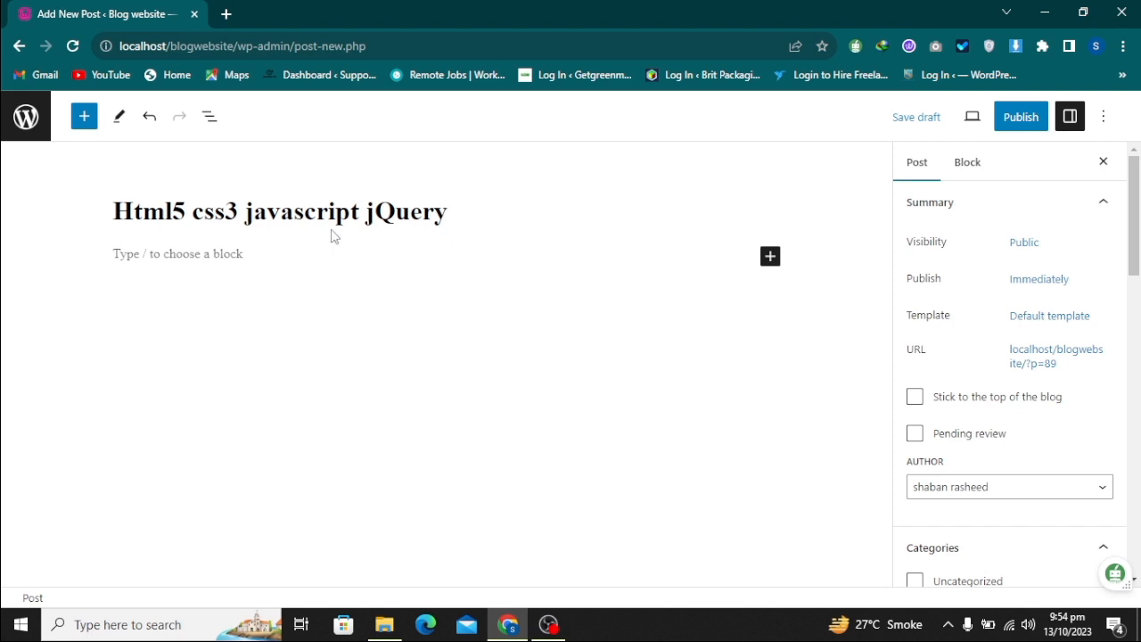
Step: Search Google for lorem ipsum in a separate browser tab and open the lipsum.com site
left_click(233, 256)
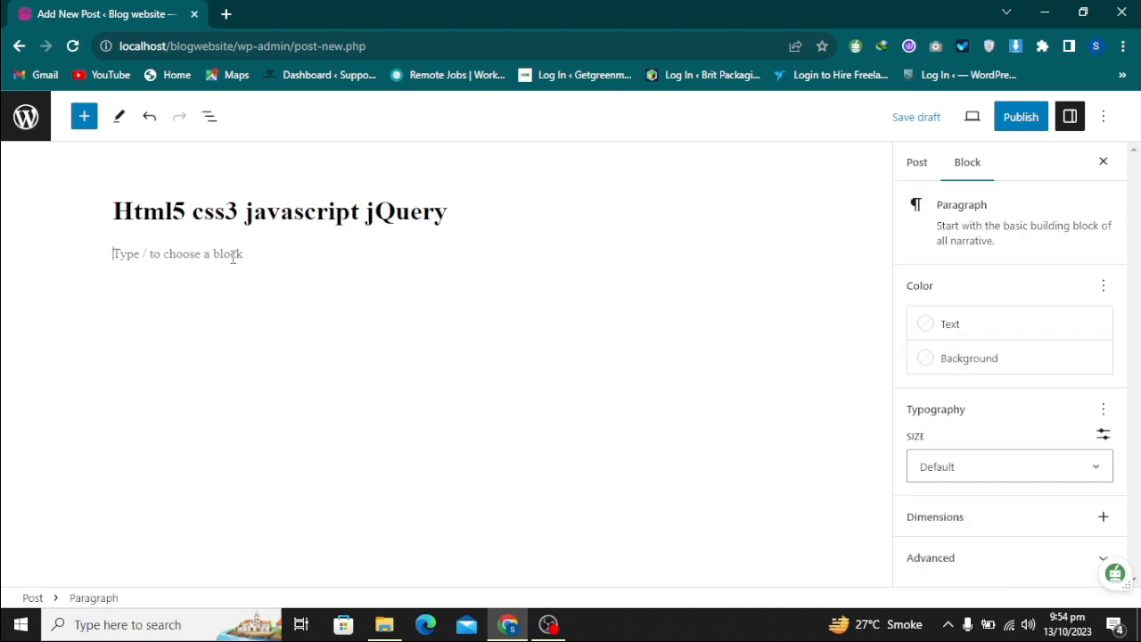
left_click(226, 14)
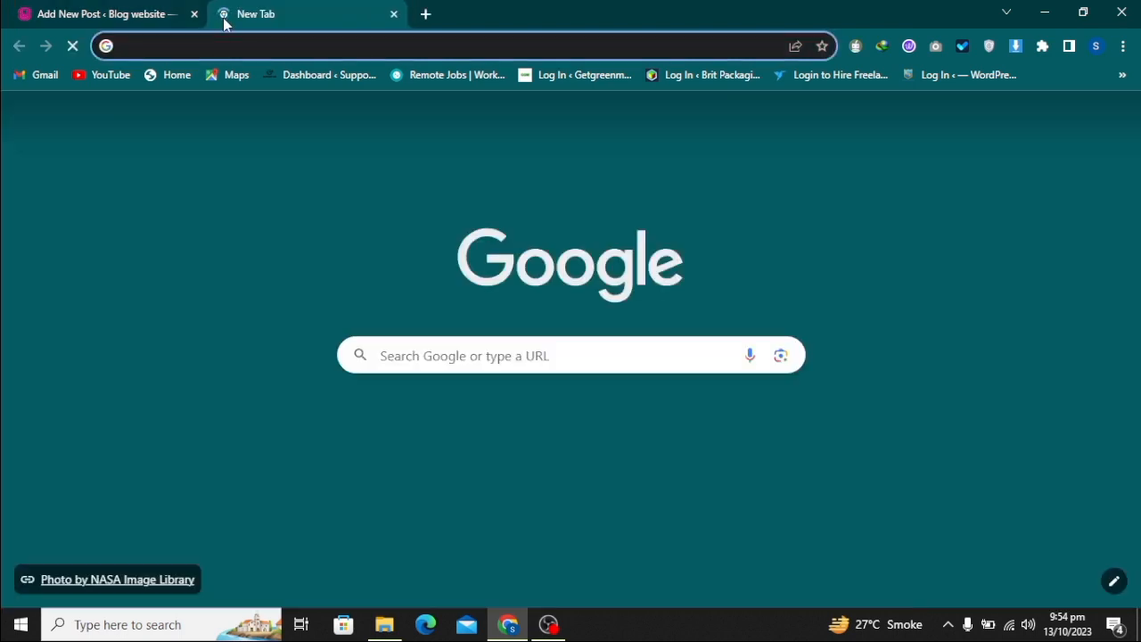
left_click(93, 12)
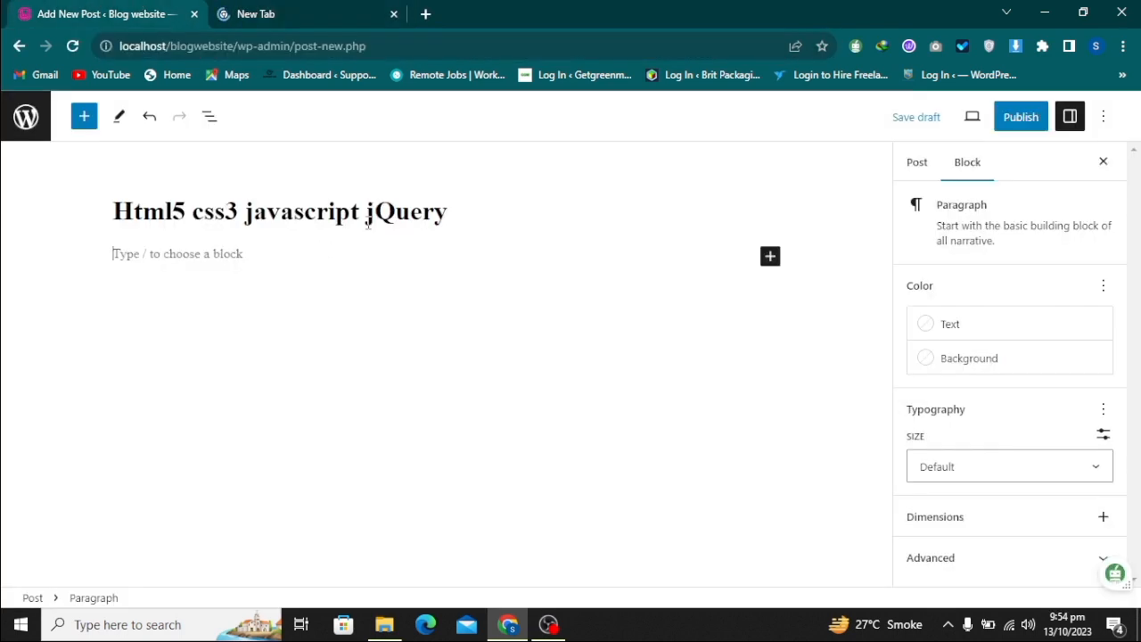
left_click(327, 18)
type("lor")
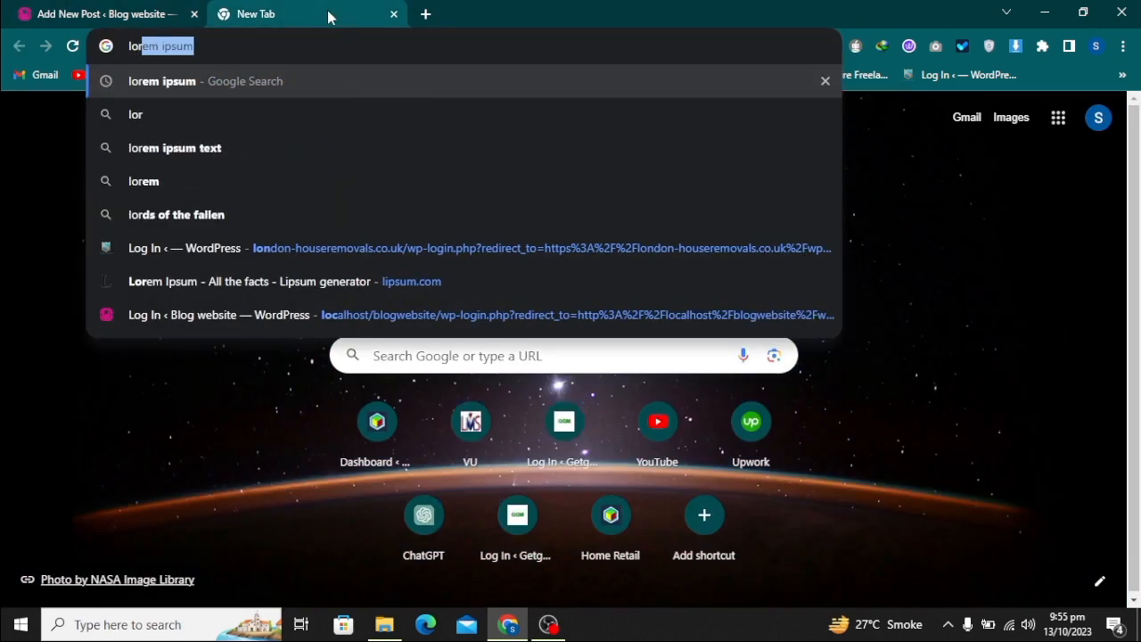
key("Return")
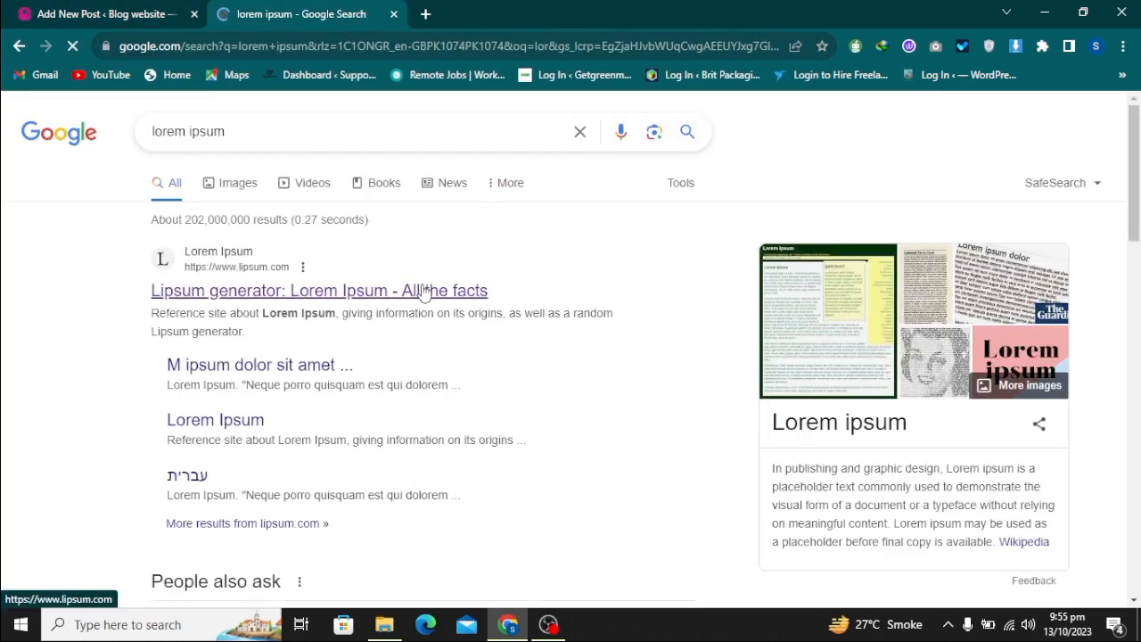
left_click(426, 292)
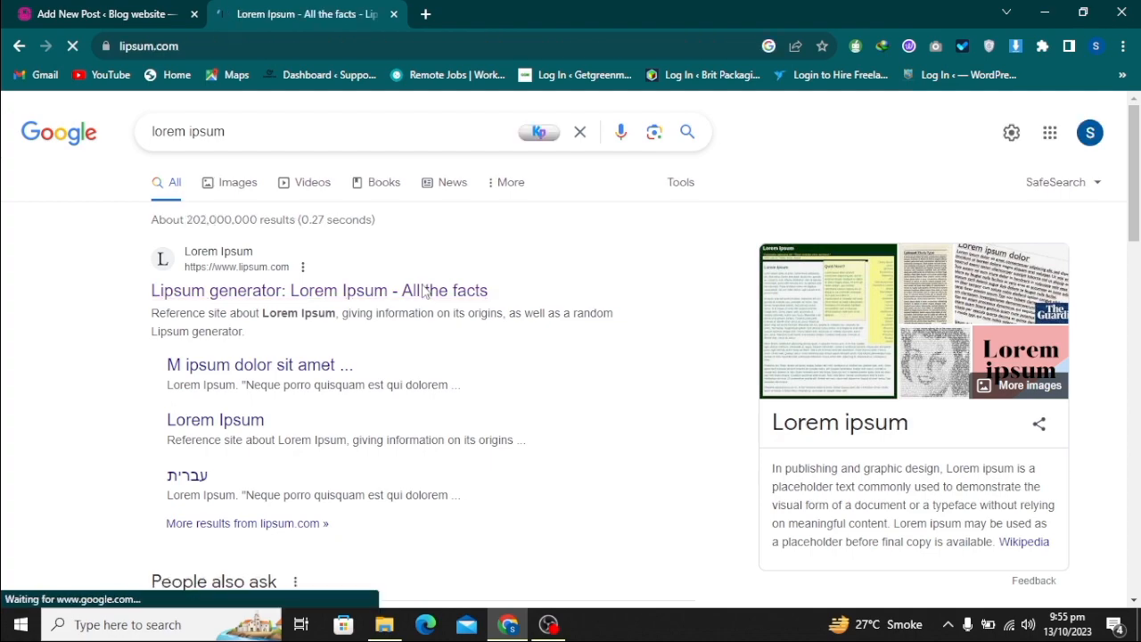
Step: Copy the "What is Lorem Ipsum?" paragraph from lipsum.com and paste it into the post's body
scroll(517, 509, "down", 3)
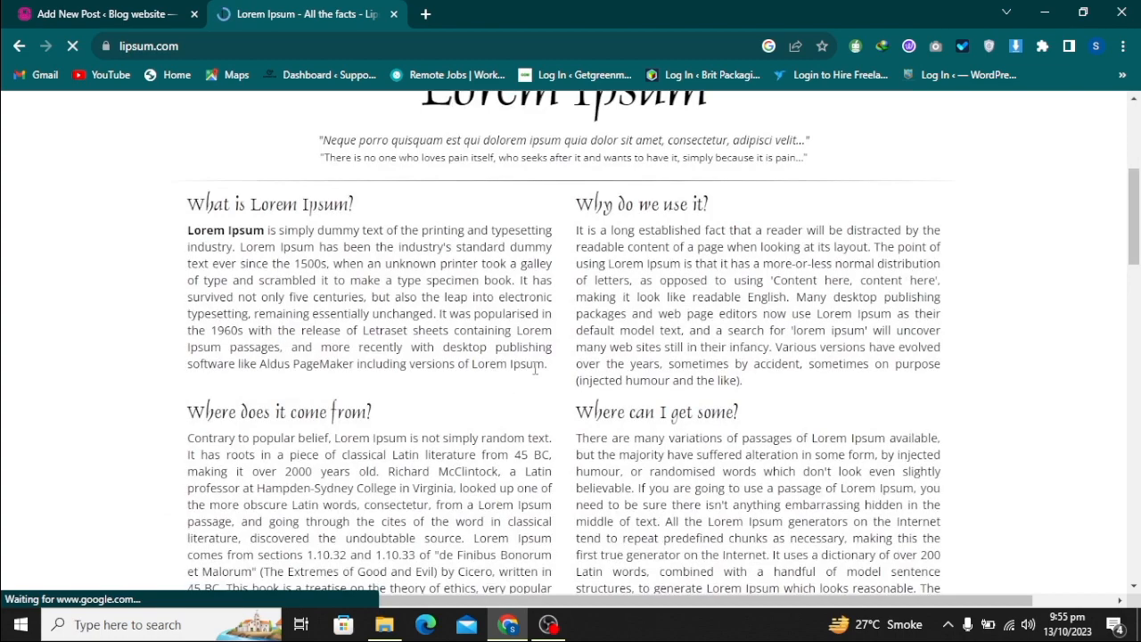
left_click_drag(535, 368, 189, 228)
key("ctrl+c")
left_click(97, 7)
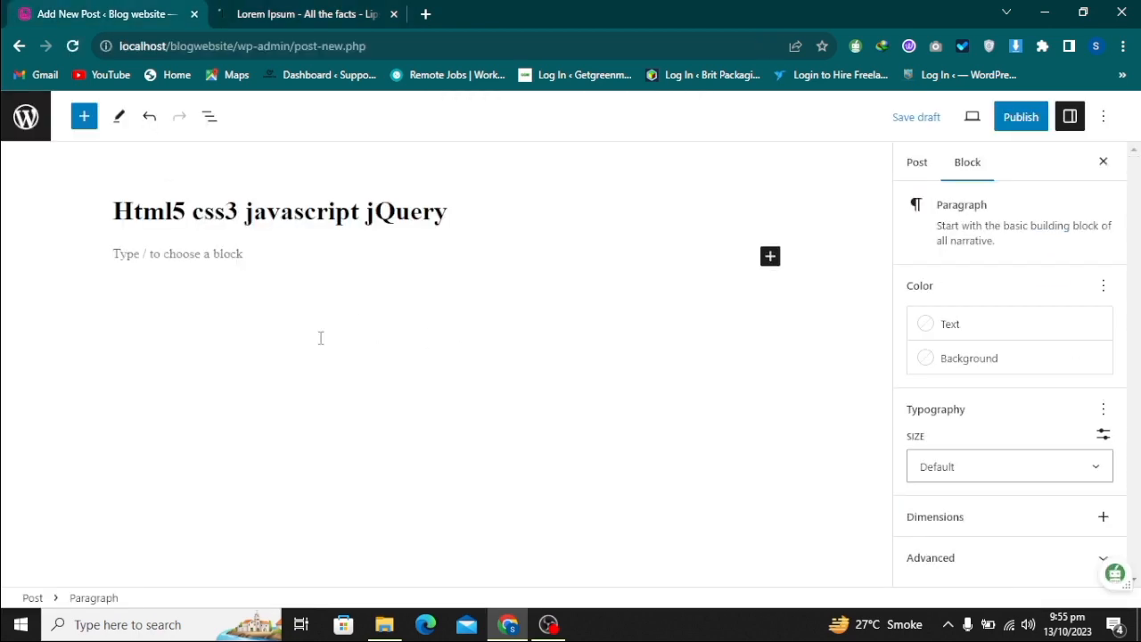
key("ctrl+v")
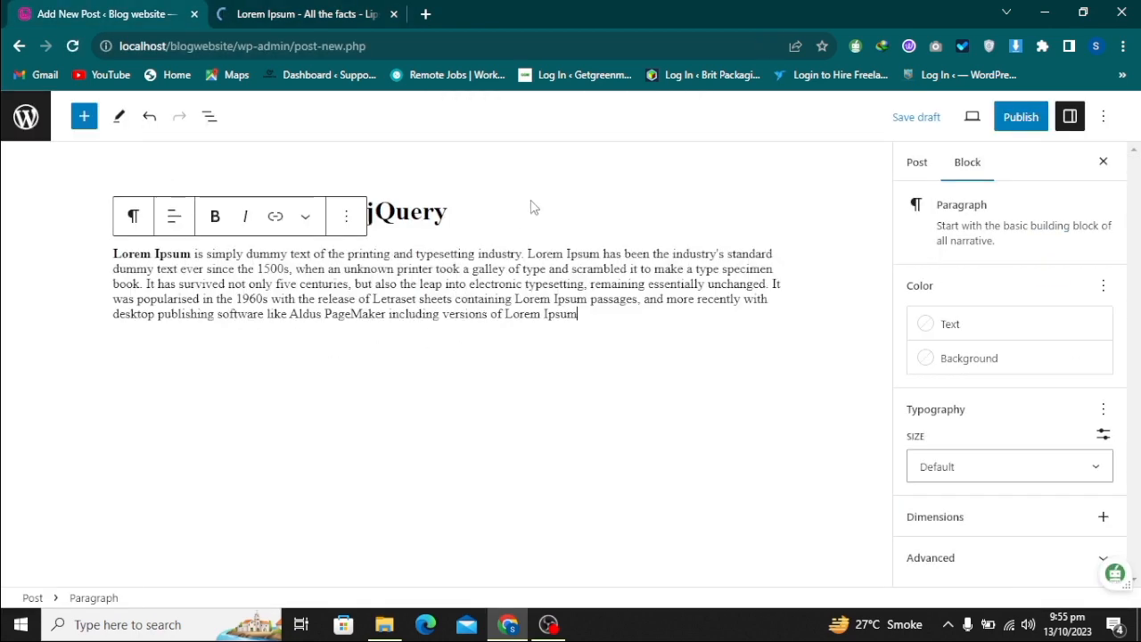
left_click(504, 214)
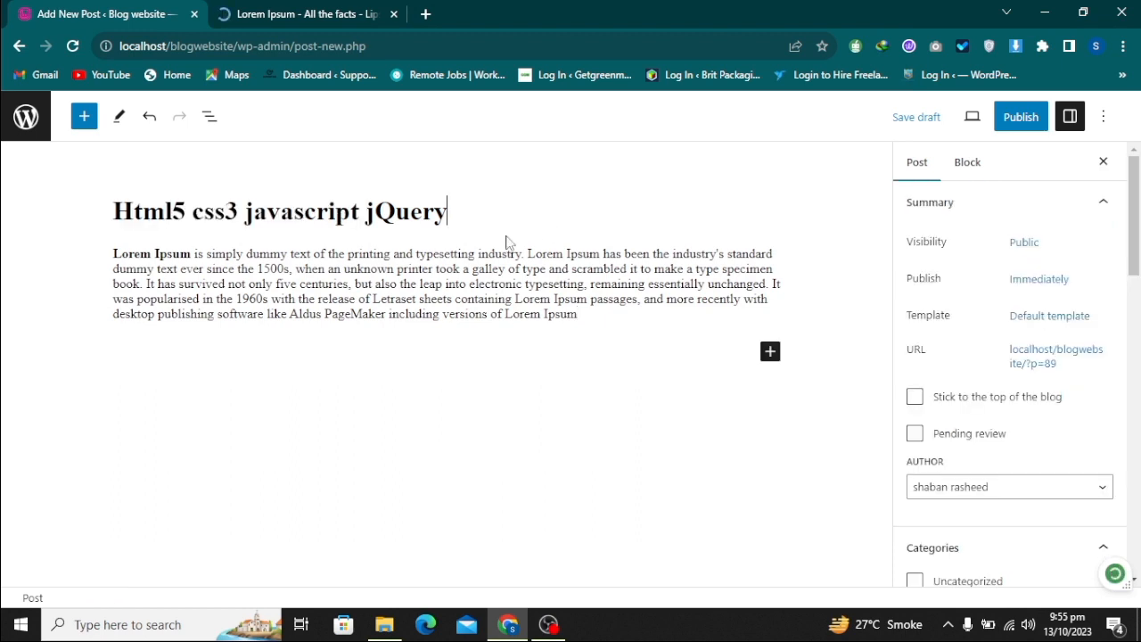
left_click(596, 317)
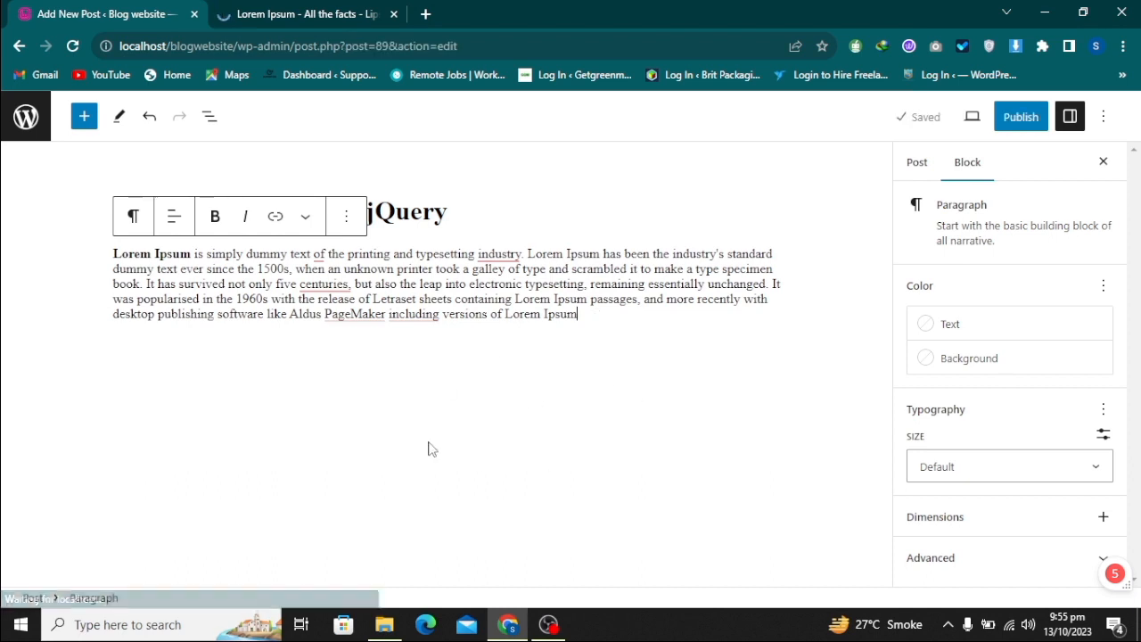
left_click(533, 242)
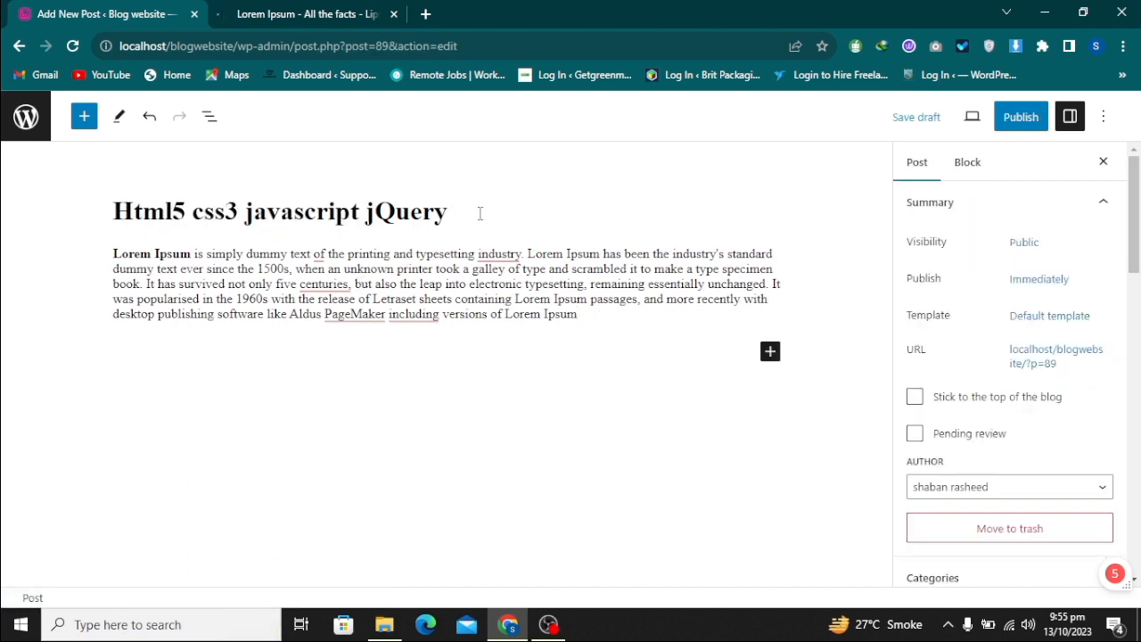
Step: Set the post's featured image to the second-row media library picture of trees on a rocky islet under a cloudy sky
scroll(994, 402, "down", 5)
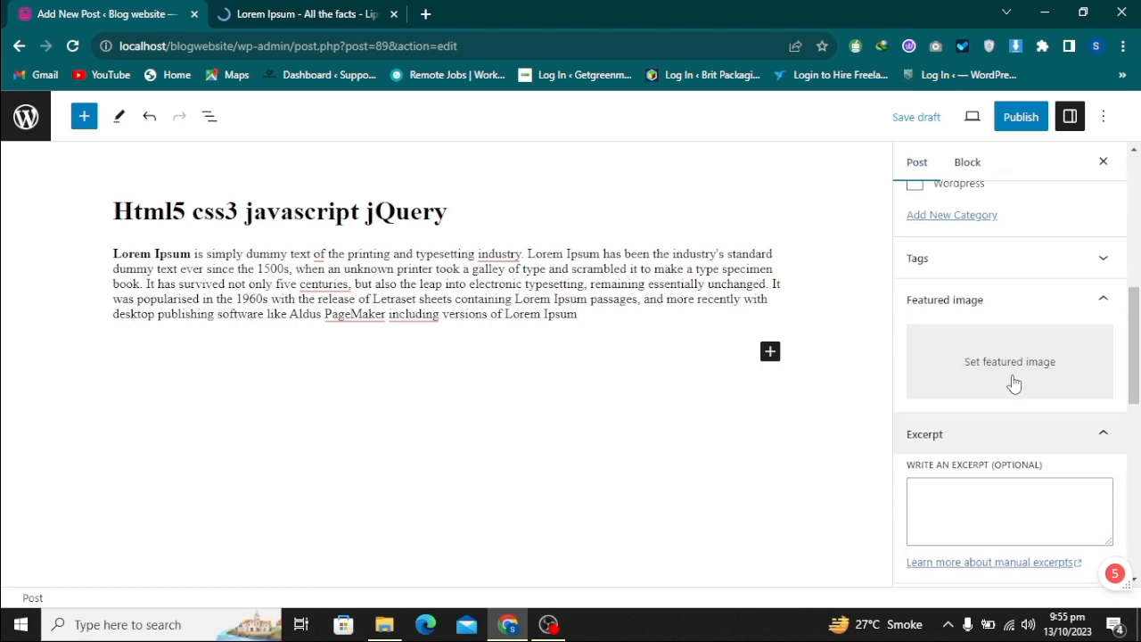
left_click(1011, 374)
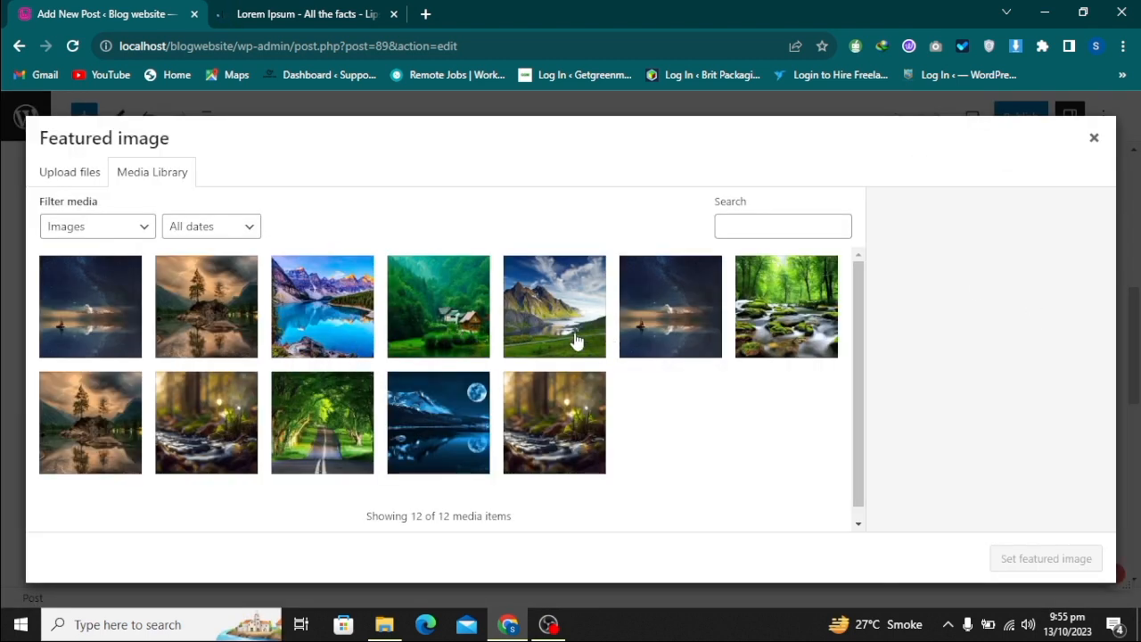
left_click(99, 440)
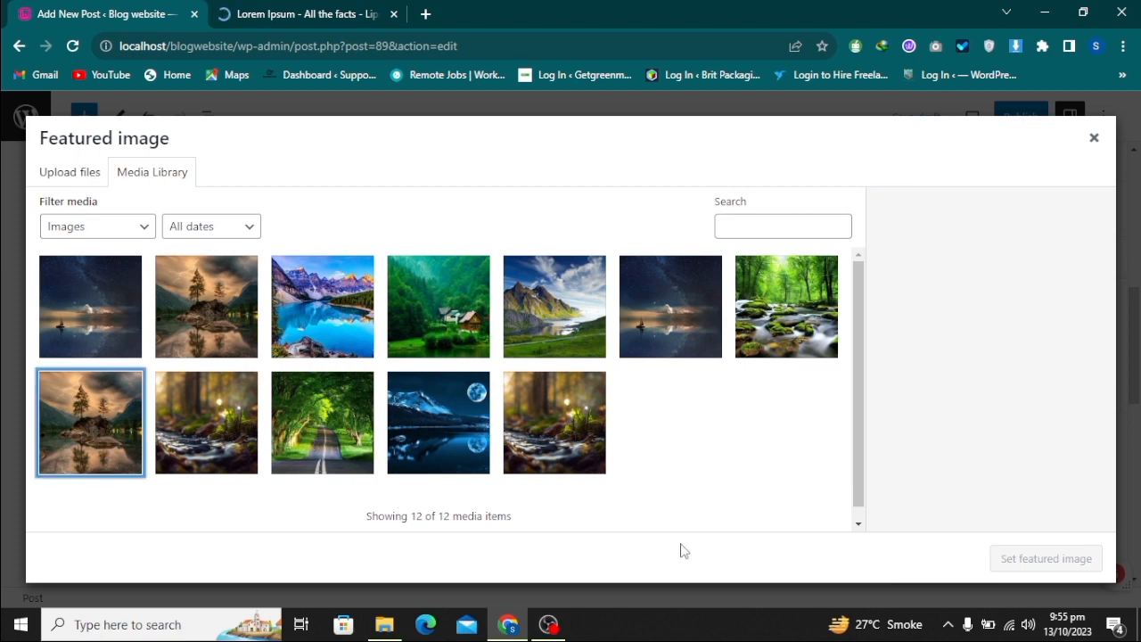
left_click(1021, 559)
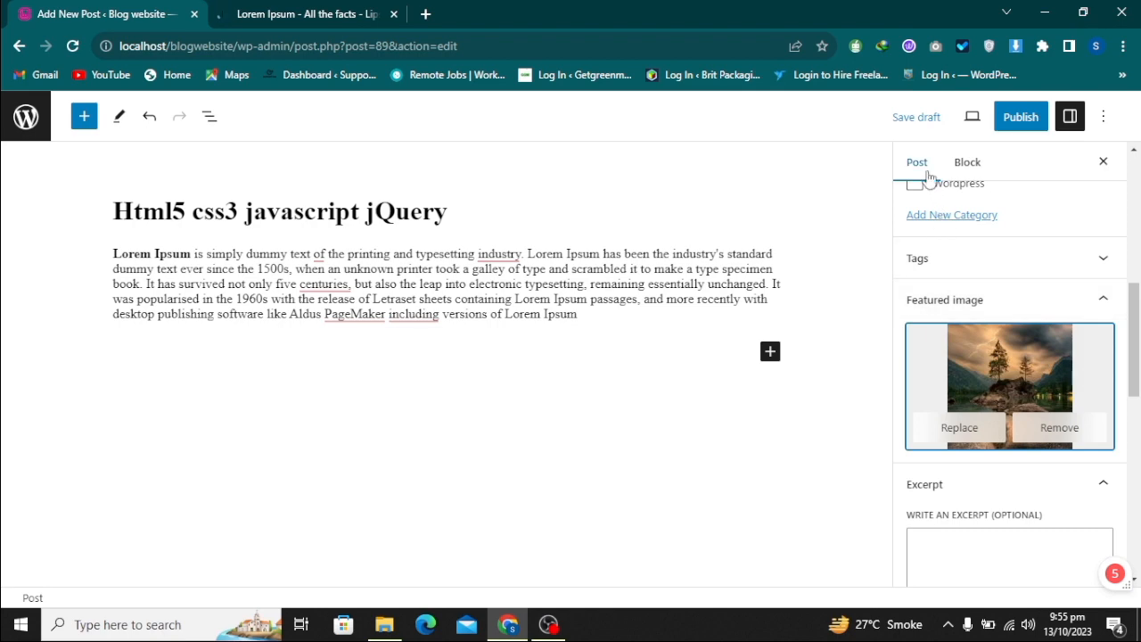
Step: Assign the post to the Web design and development category and its Front End Developer subcategory
scroll(1058, 419, "down", 5)
scroll(1057, 459, "down", 3)
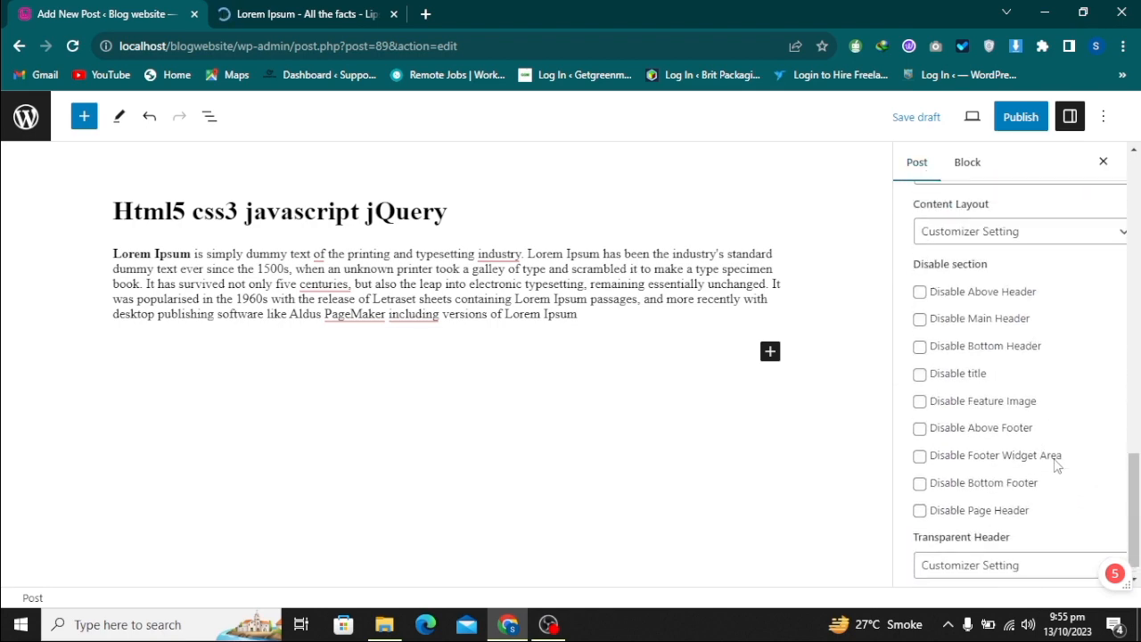
scroll(1057, 464, "up", 10)
scroll(1055, 465, "down", 5)
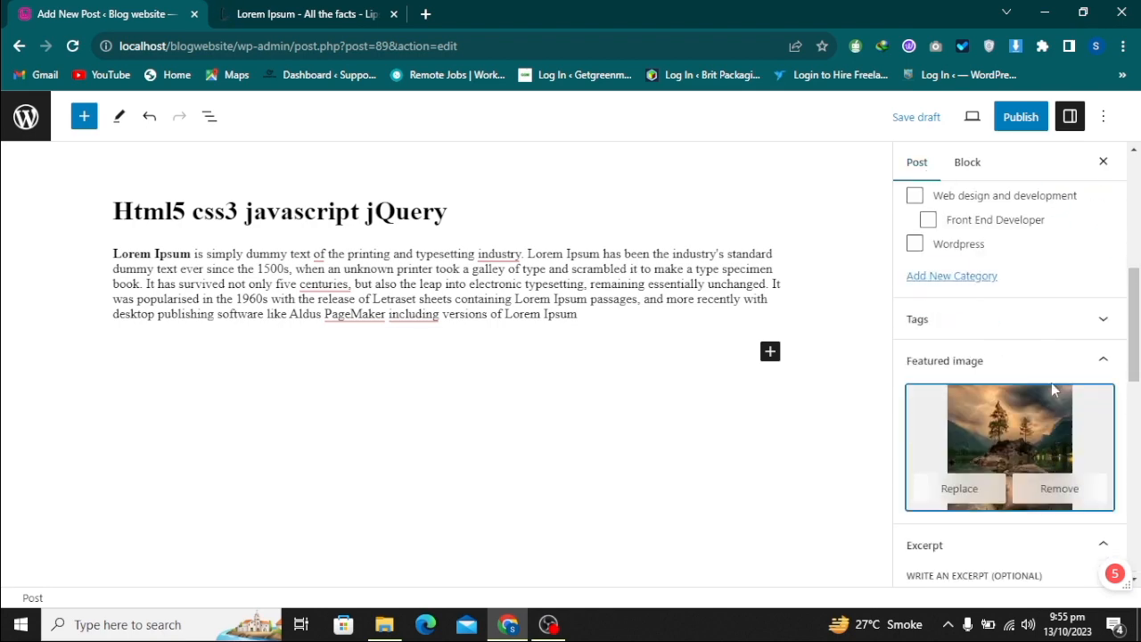
scroll(1051, 383, "up", 2)
left_click(915, 363)
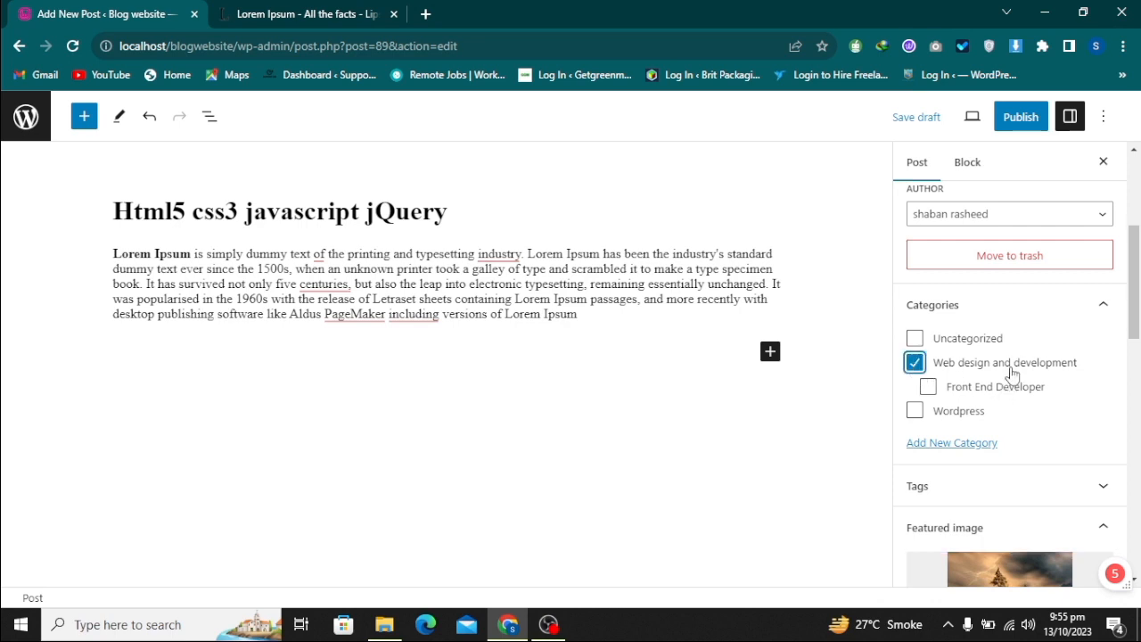
left_click(928, 387)
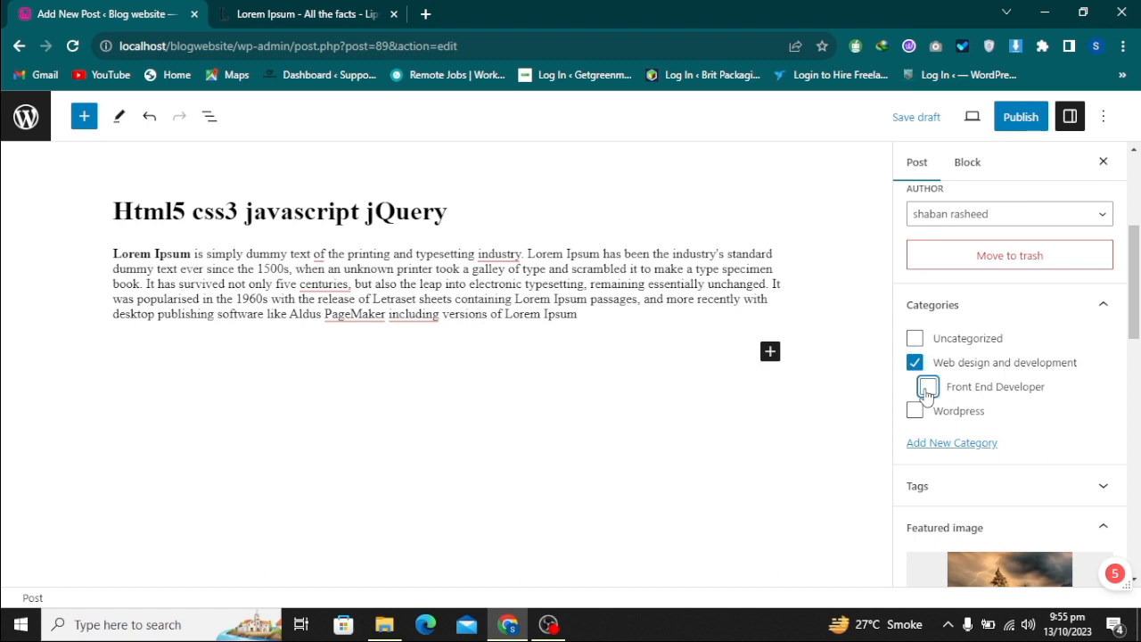
left_click(826, 399)
Step: Publish the post and return to the list of all posts
left_click(1015, 119)
left_click(936, 118)
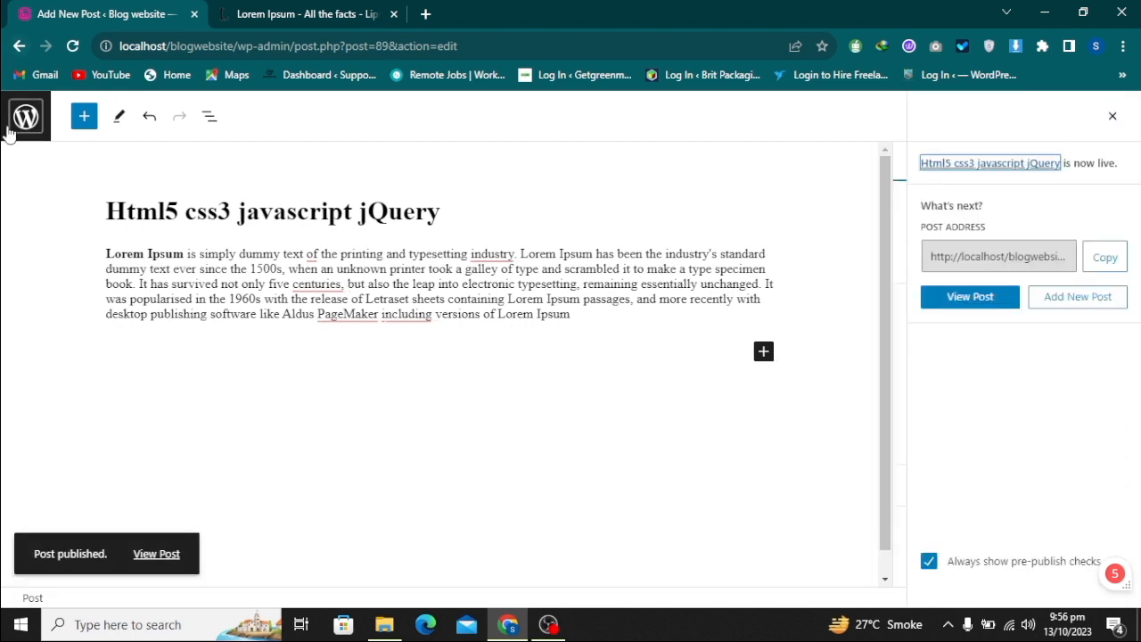
left_click(13, 129)
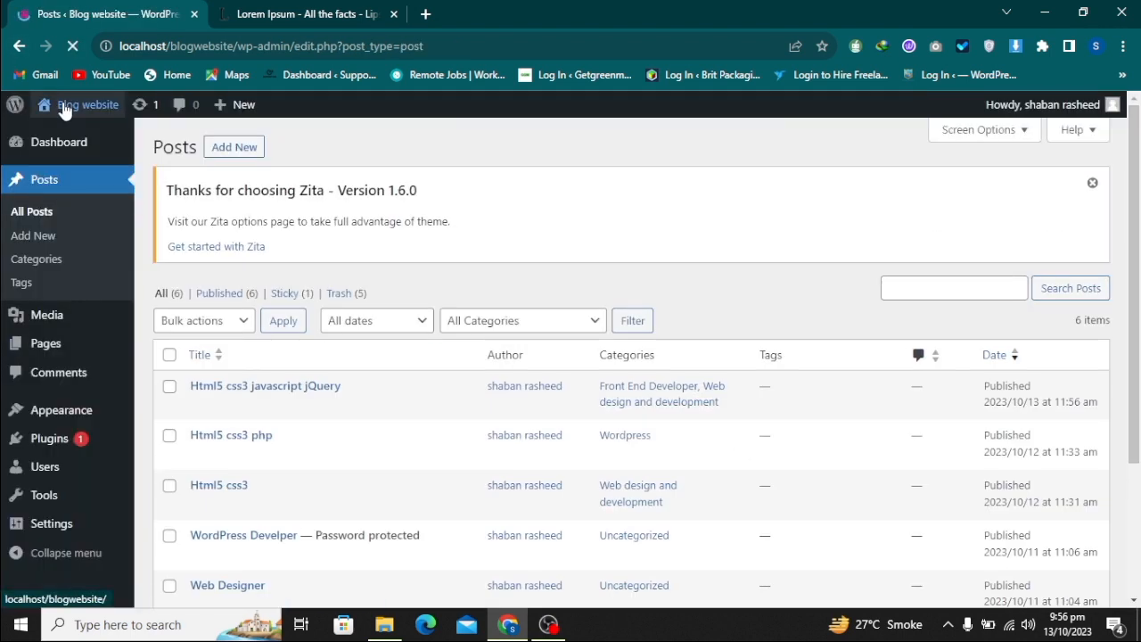
Step: Open the blog website in a new browser tab and go to the menu editor in the WordPress admin
right_click(83, 108)
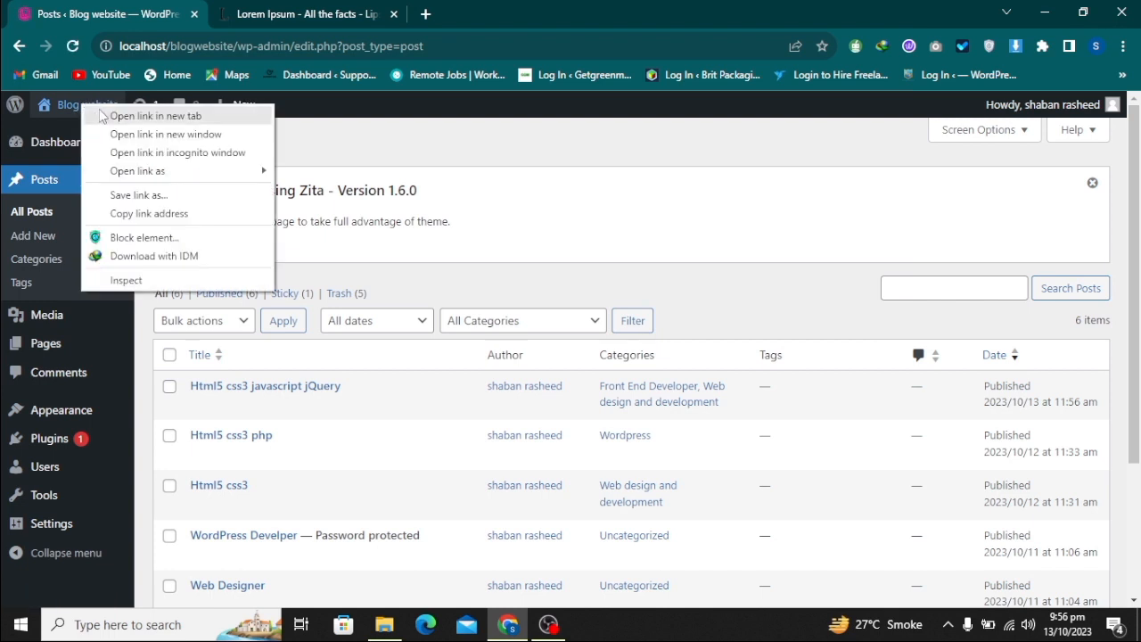
left_click(100, 114)
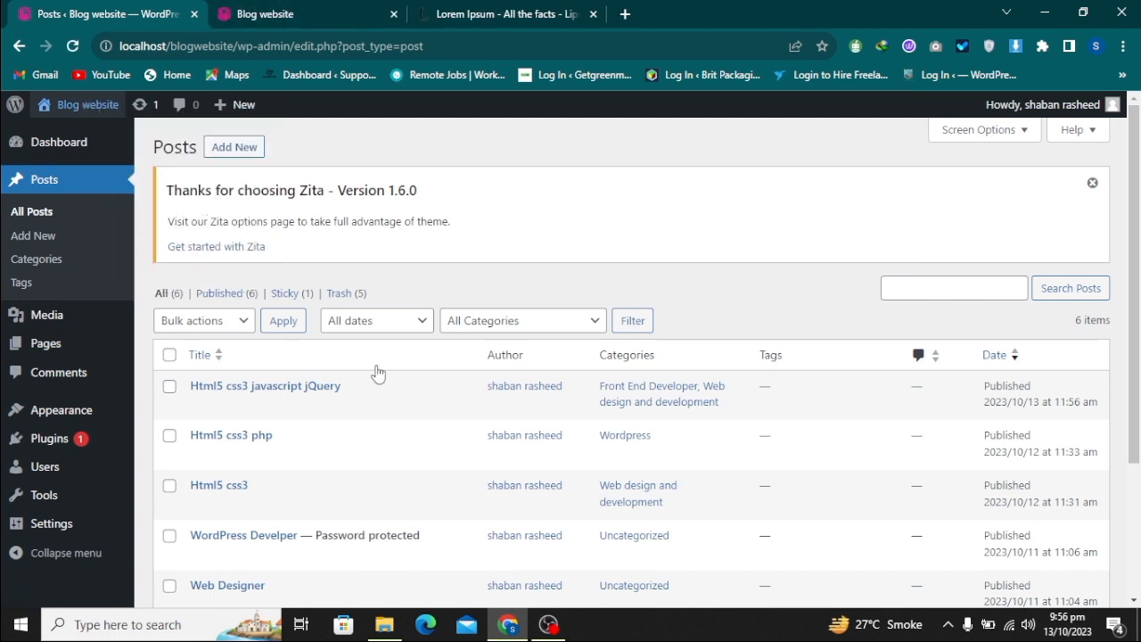
mouse_move(78, 417)
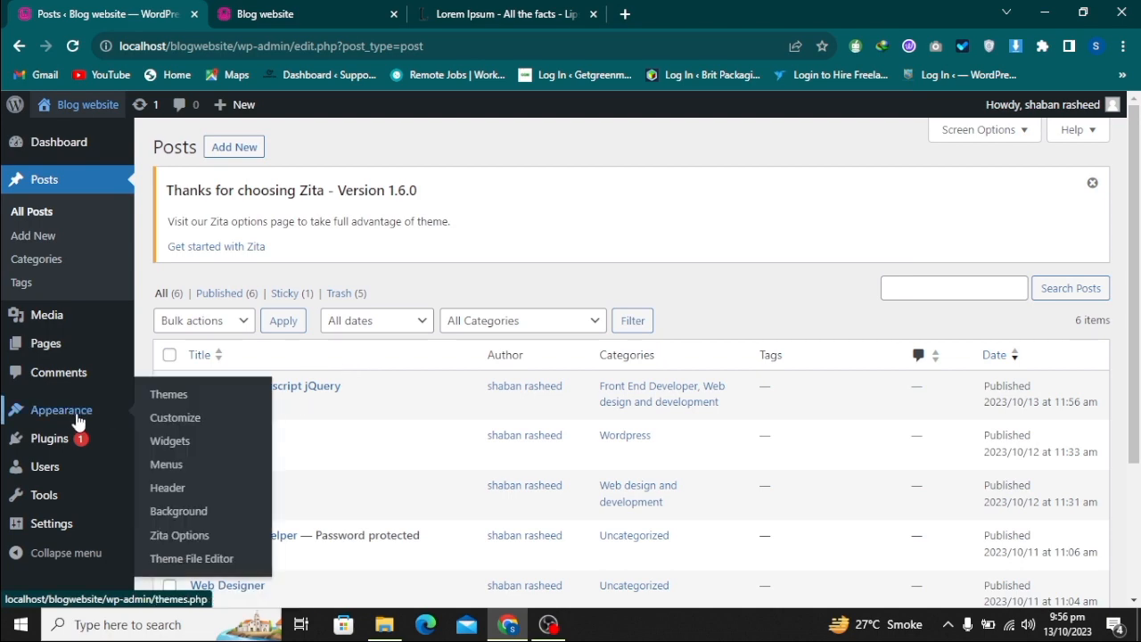
left_click(166, 465)
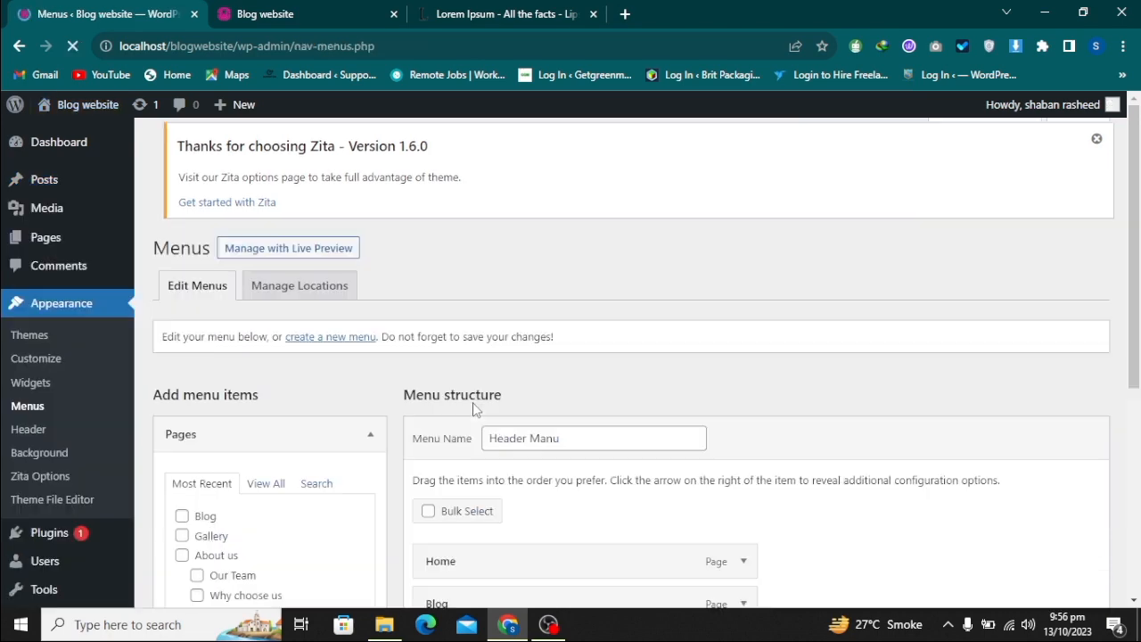
Step: Add the Front End Developer category to the header menu
scroll(390, 457, "down", 4)
left_click(362, 454)
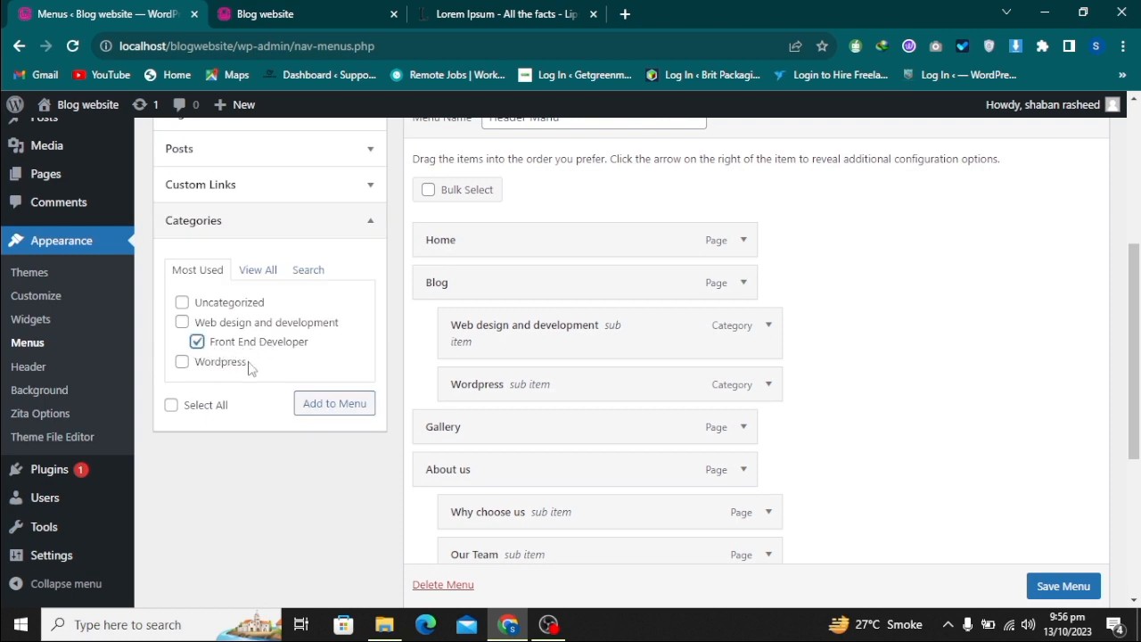
left_click(323, 406)
Step: Nest the Front End Developer item under Web design and development in the menu structure and save the menu
scroll(754, 446, "down", 3)
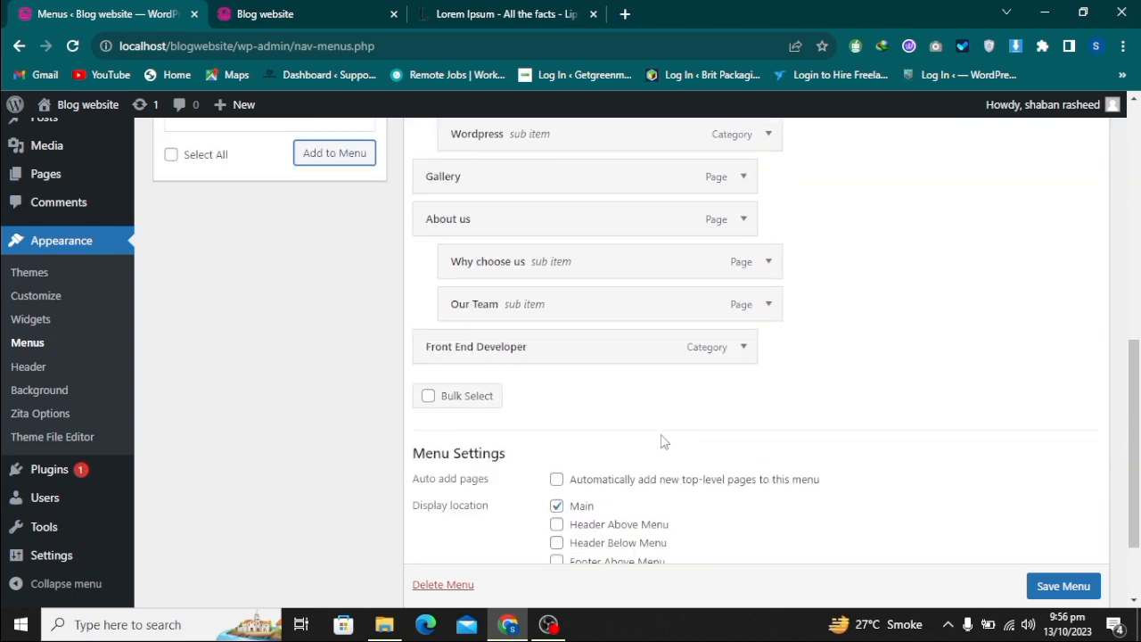
scroll(663, 440, "up", 2)
left_click_drag(603, 440, 685, 305)
scroll(1025, 562, "down", 1)
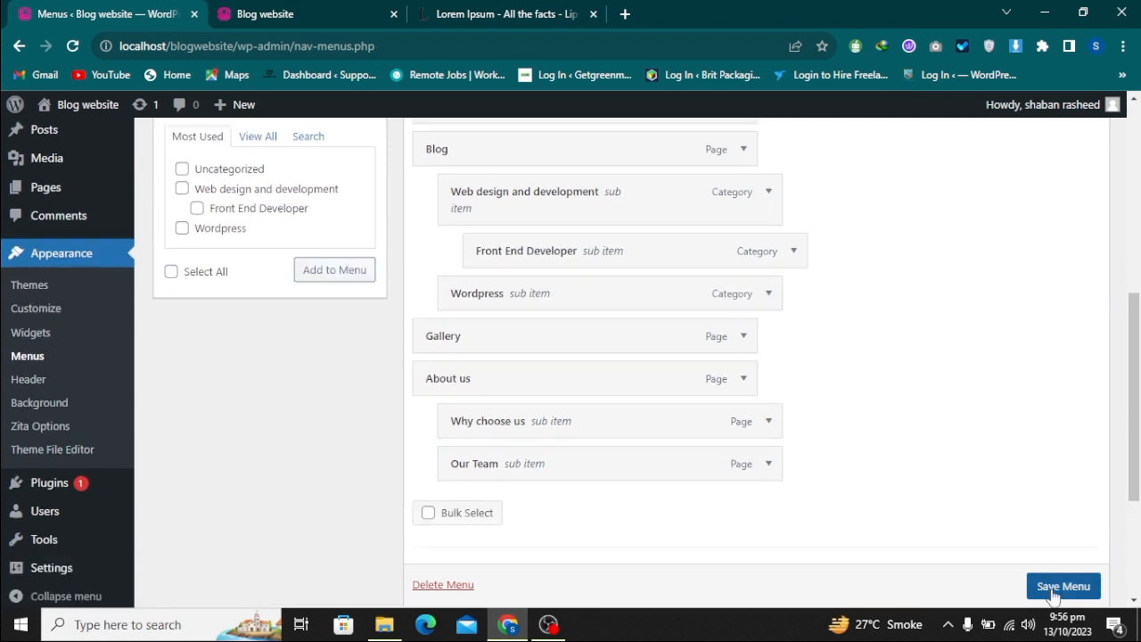
left_click(1057, 588)
Step: Reload the blog website and view the Front End Developer category page from the site's Blog navigation
left_click(313, 12)
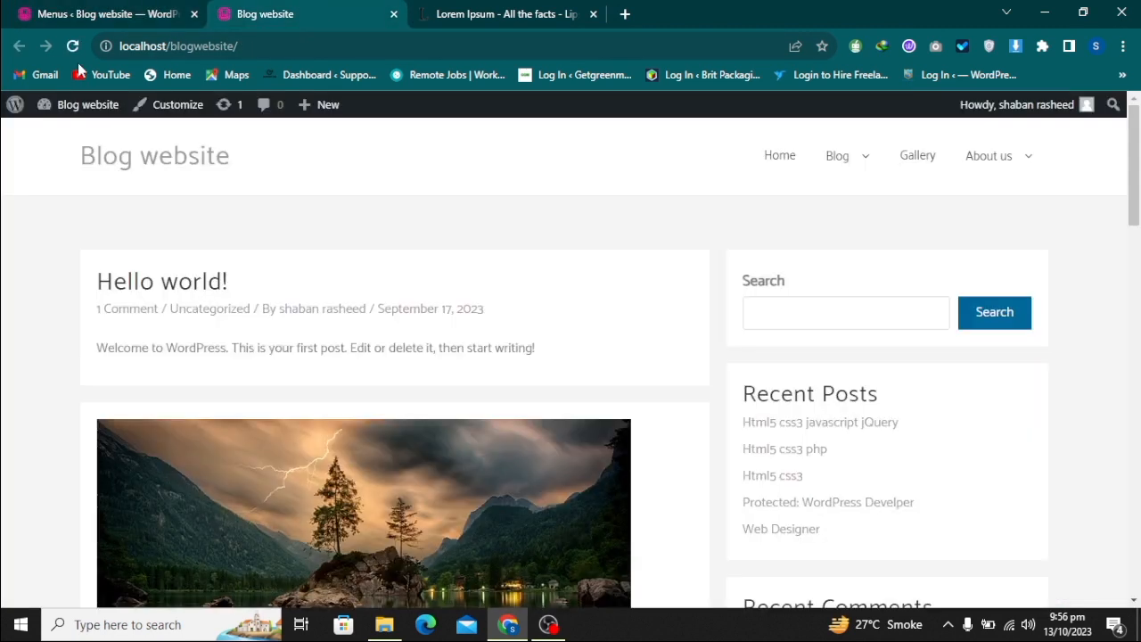
left_click(71, 48)
mouse_move(853, 159)
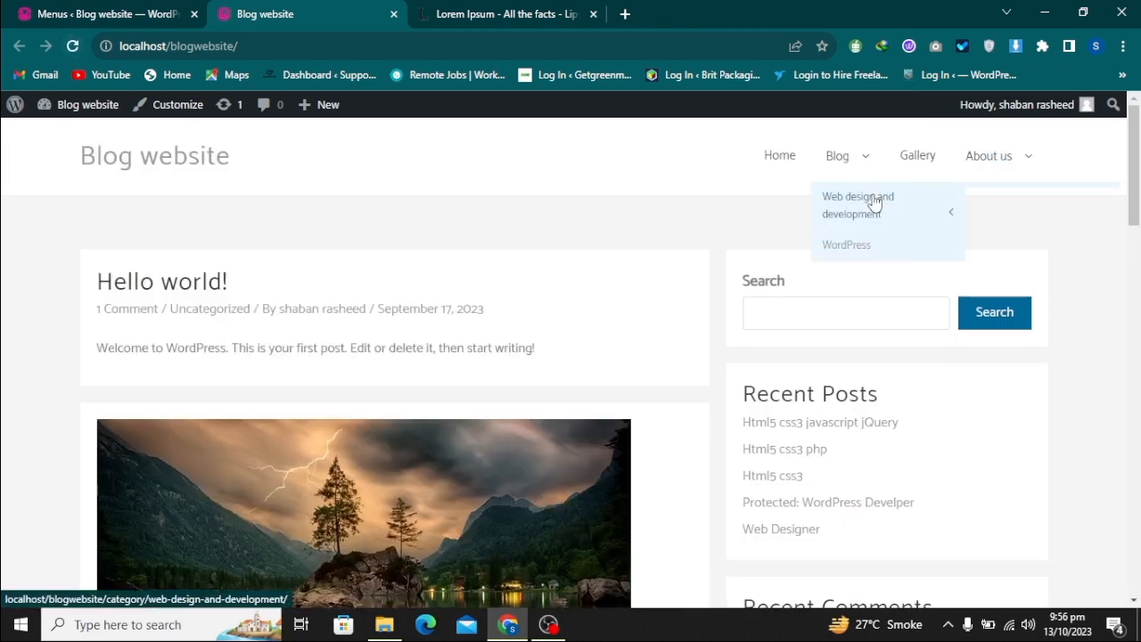
mouse_move(871, 205)
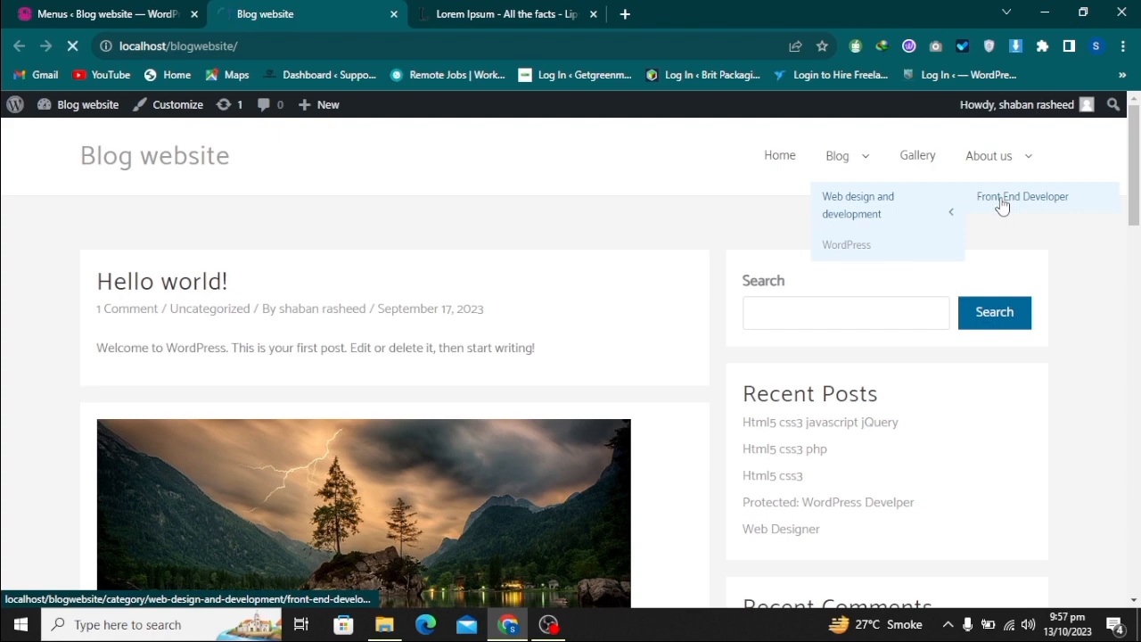
scroll(413, 362, "down", 5)
scroll(215, 285, "up", 6)
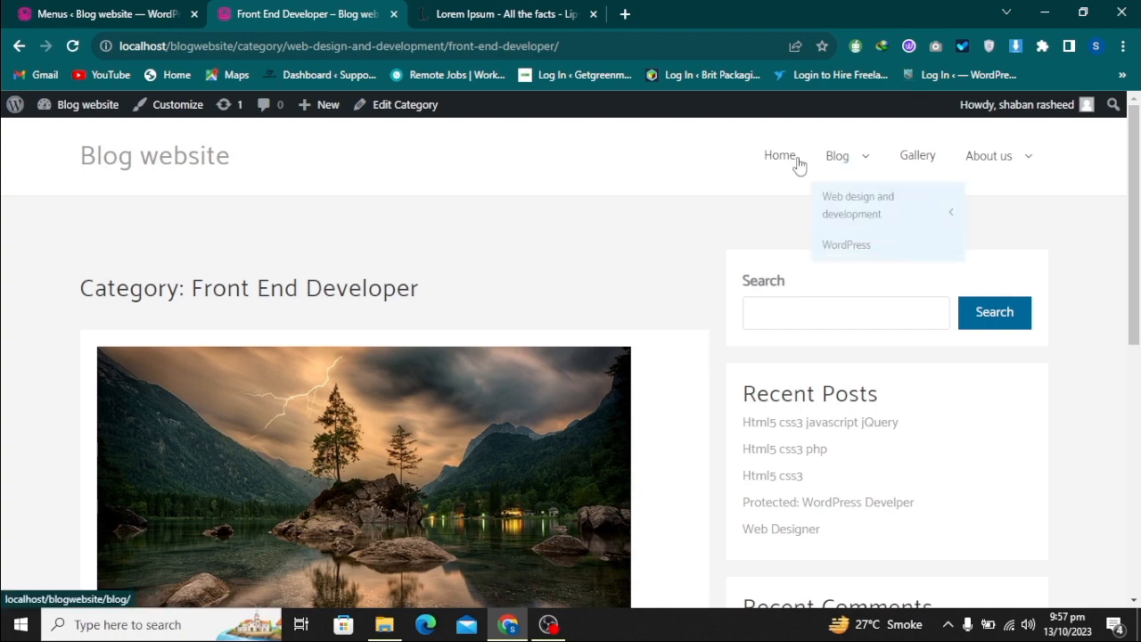
Step: Go back to the blog's home page, review its posts and category list, and reopen the Front End Developer category page
left_click(19, 45)
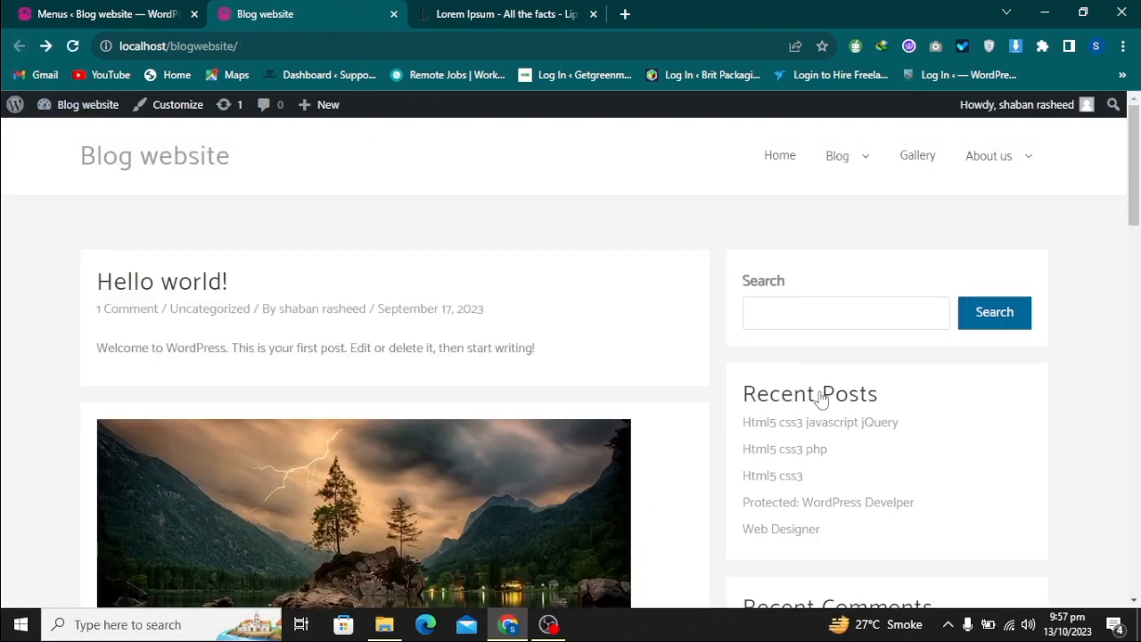
scroll(670, 353, "down", 3)
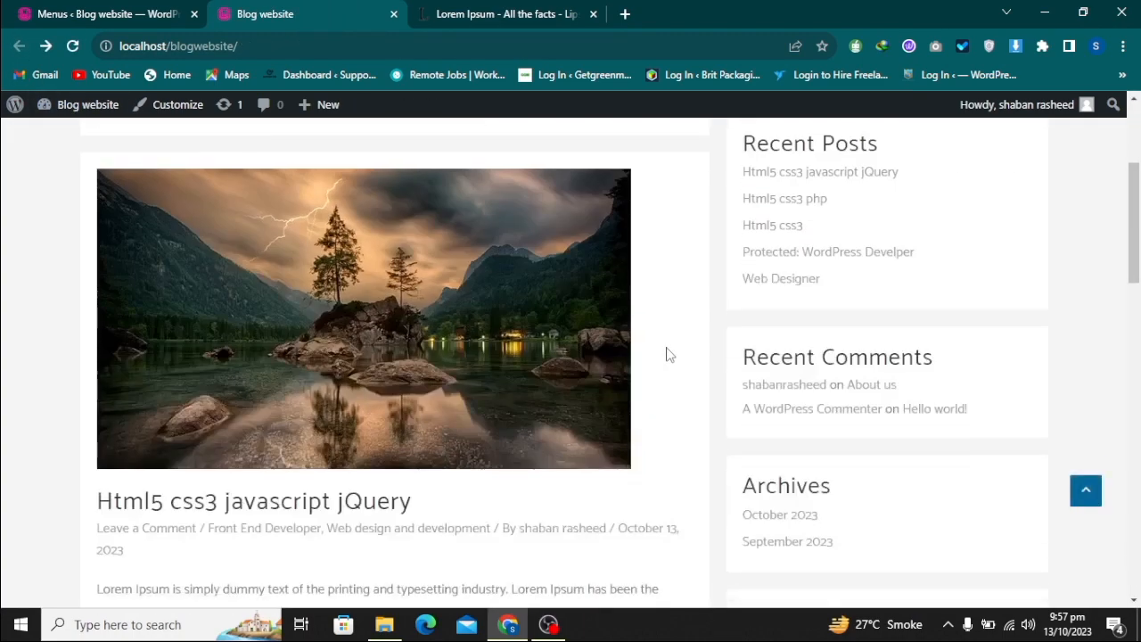
scroll(669, 353, "down", 3)
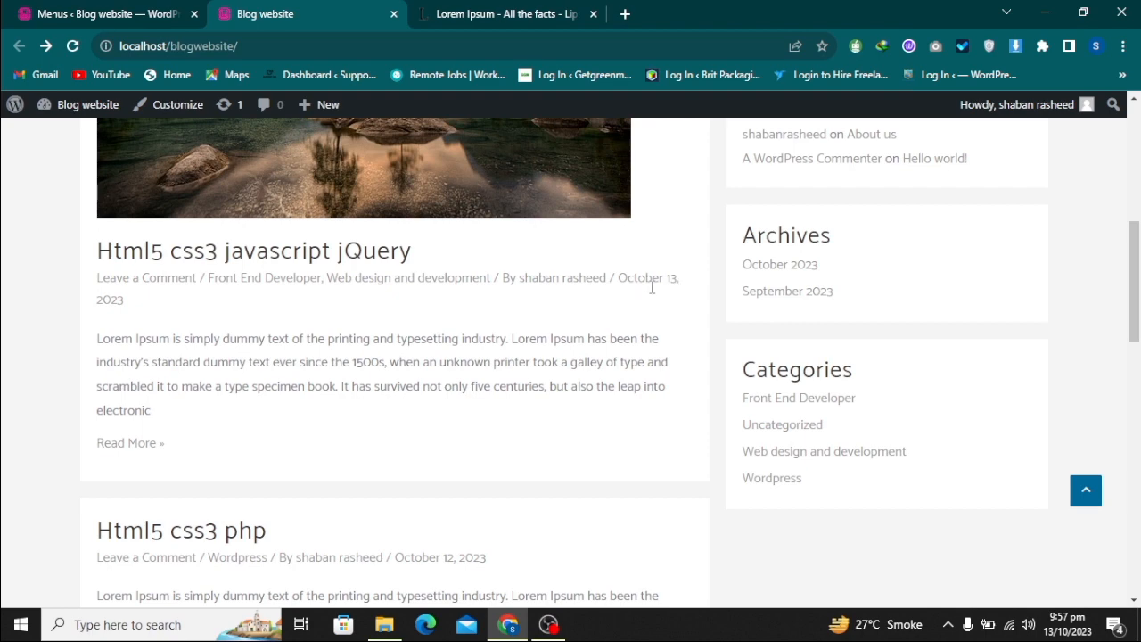
scroll(505, 466, "up", 6)
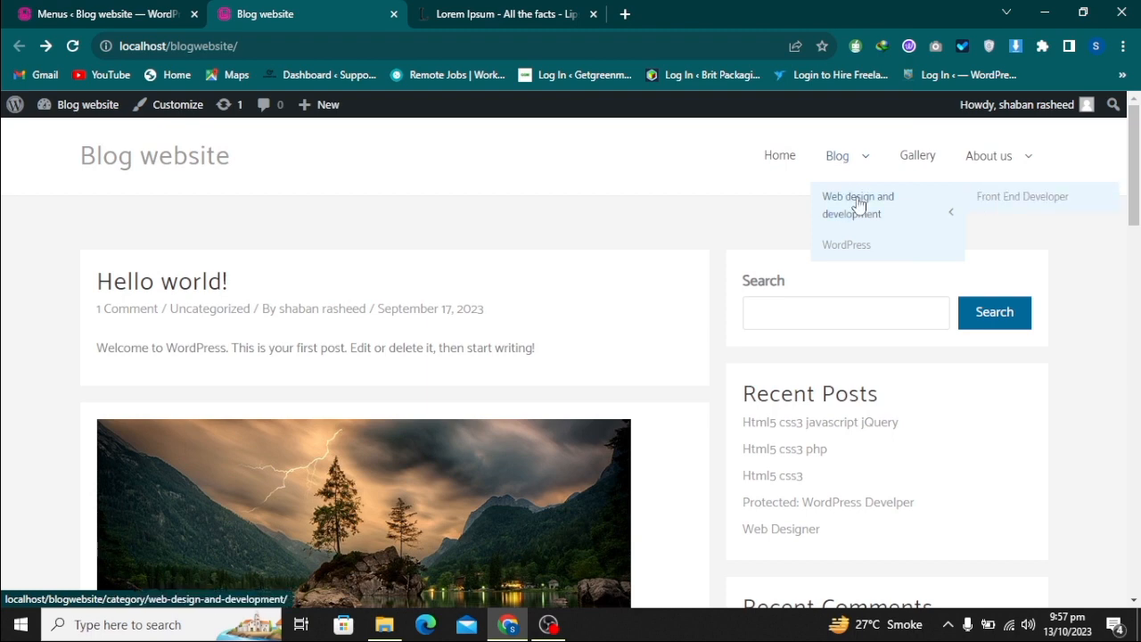
left_click(990, 206)
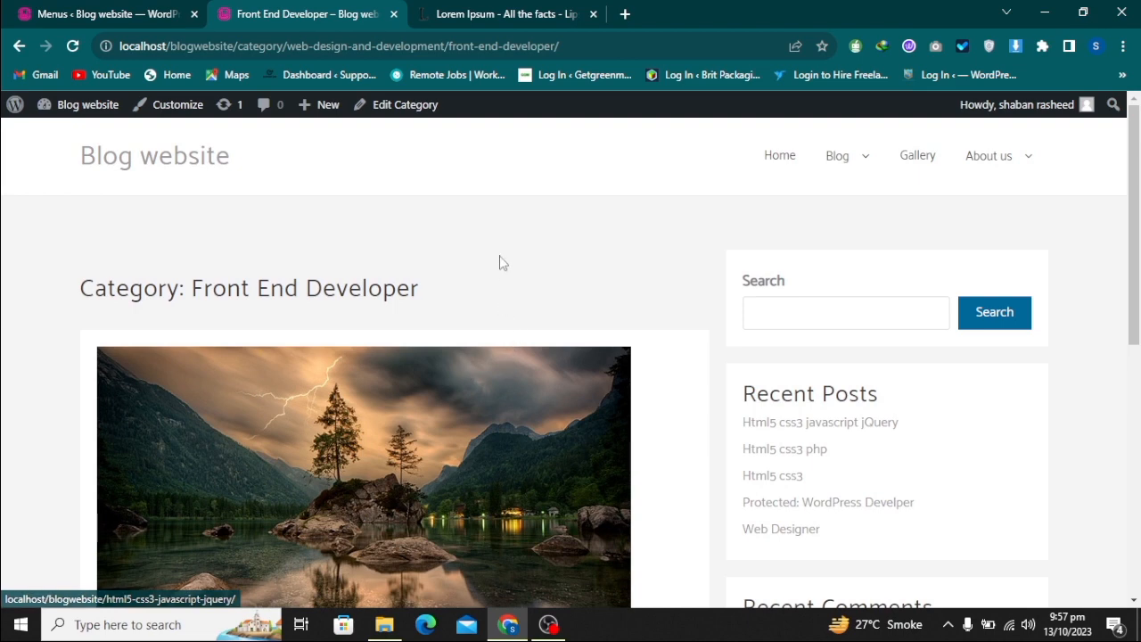